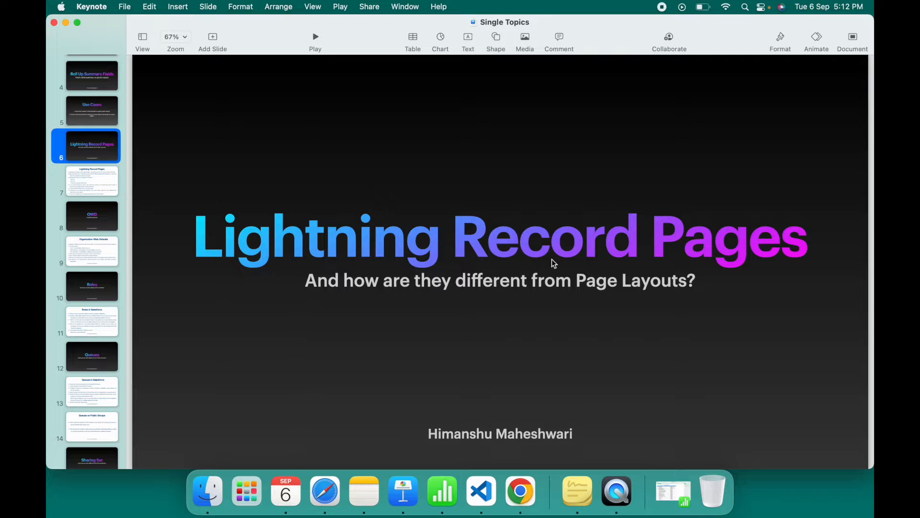
- Open slide 7 of the presentation and switch to the Google Chrome desktop space
left_click(74, 191)
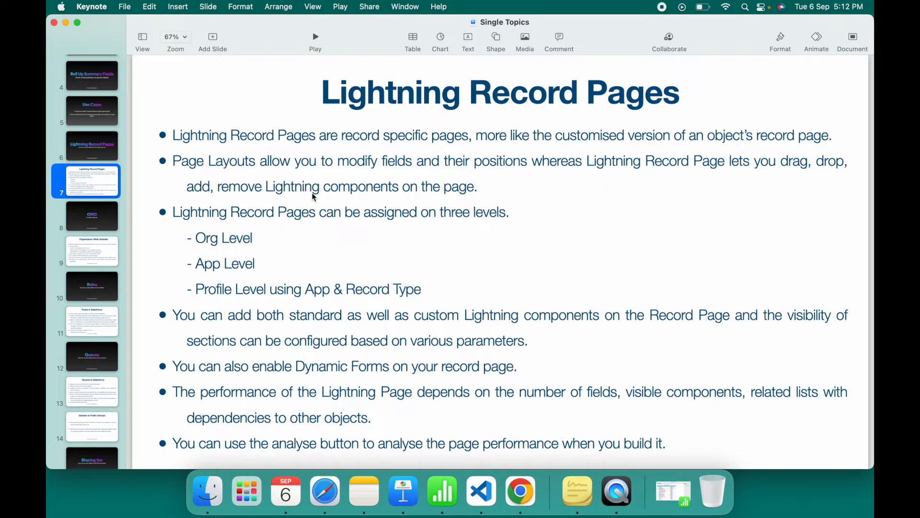
key("ctrl+Up")
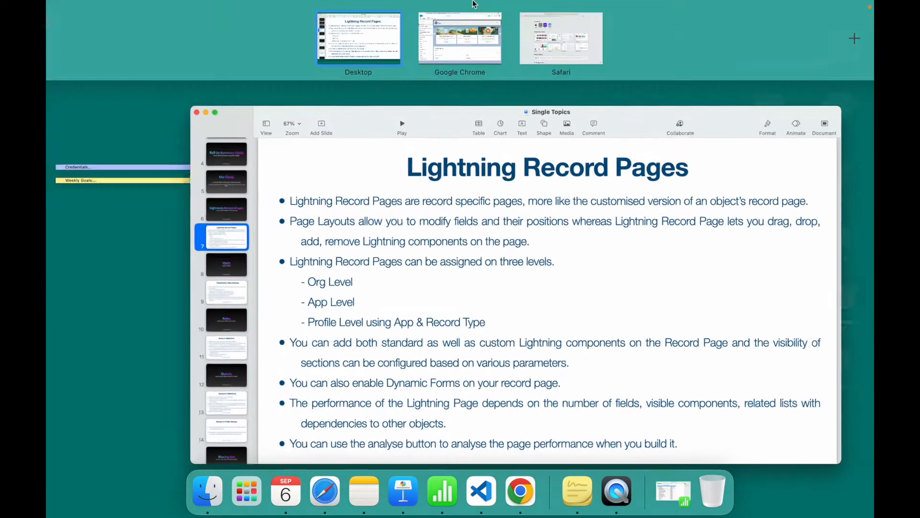
left_click(462, 43)
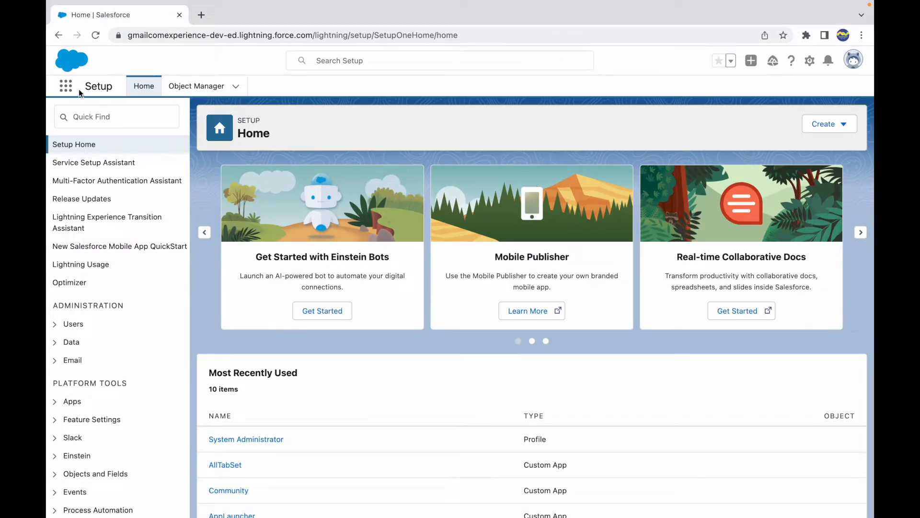
- Search the app launcher for "account" and open the Accounts list
left_click(66, 86)
type("account")
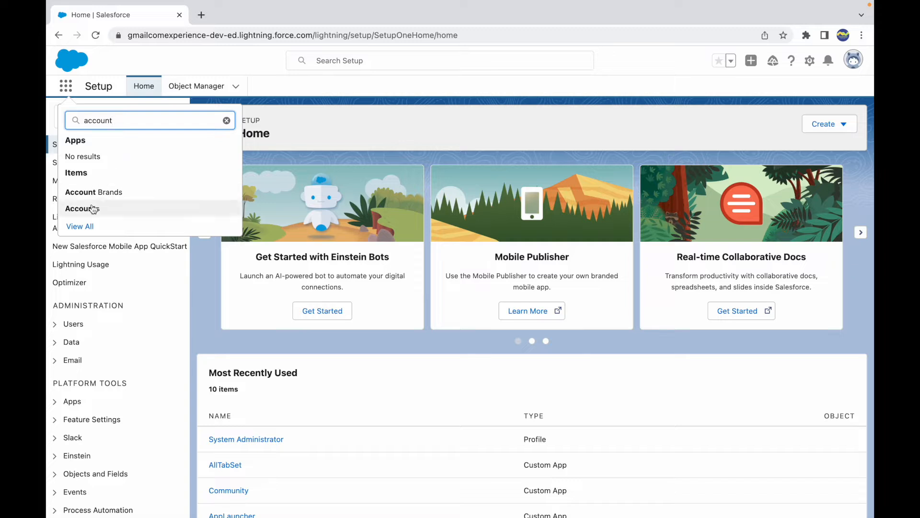
left_click(94, 209)
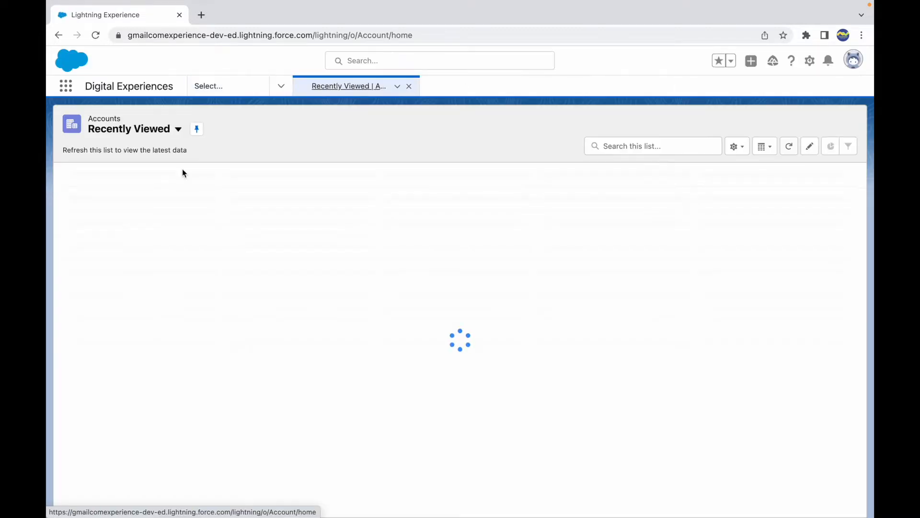
- Open the Salesforce Makes Sense account record and dismiss the Digital Experiences welcome dialog
left_click(136, 191)
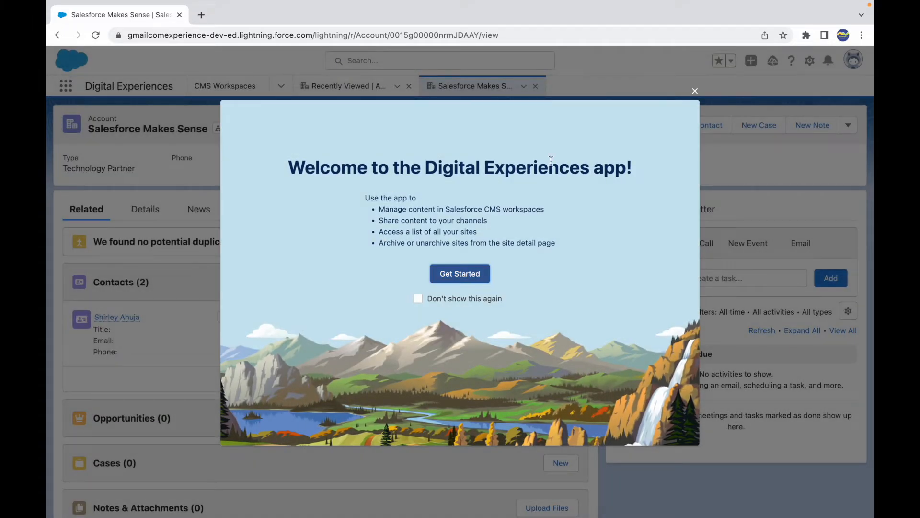
left_click(695, 91)
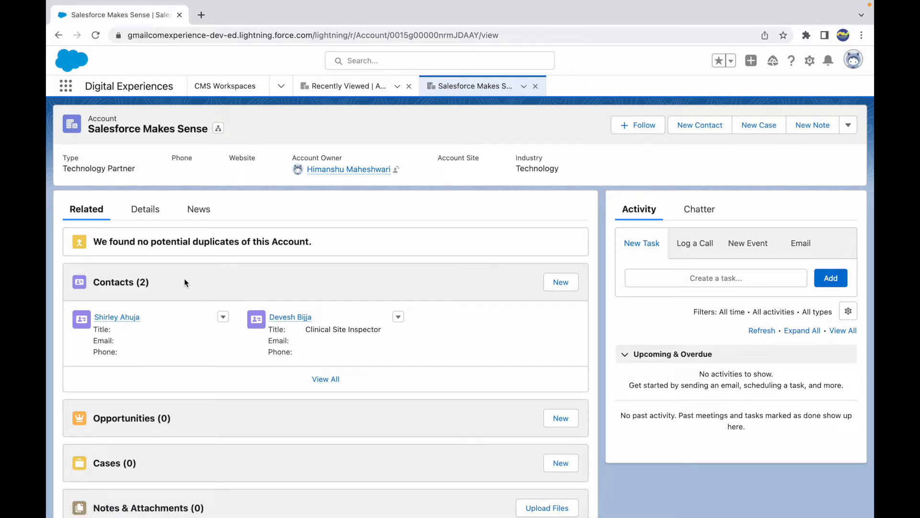
- Switch between the account record's Details and Related tabs, ending on Details
left_click(145, 218)
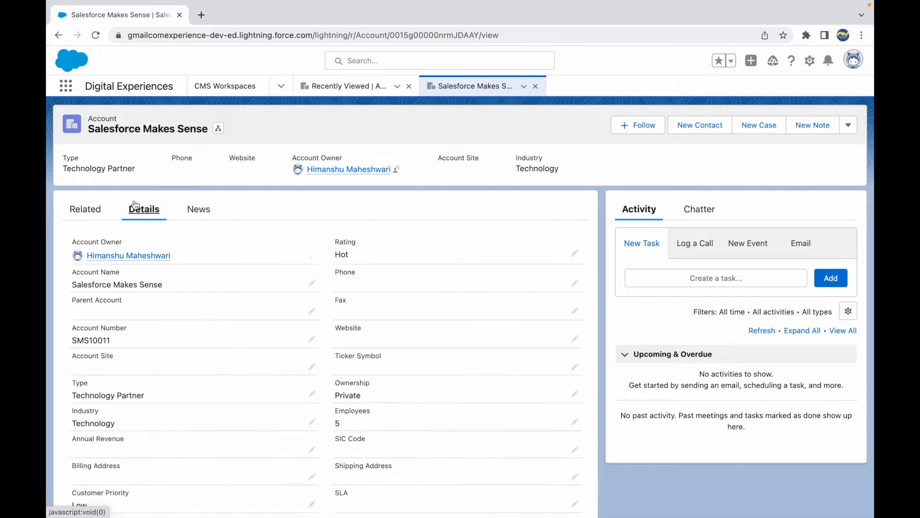
left_click(96, 210)
left_click(154, 211)
- Return to the slide and make the phrase "record specific pages" in the first bullet bold
key("ctrl+Up")
left_click(512, 152)
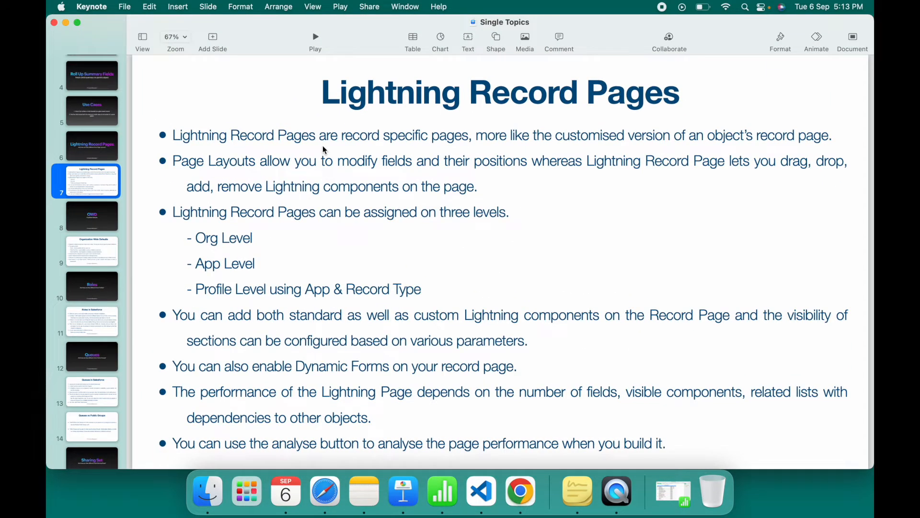
left_click(244, 139)
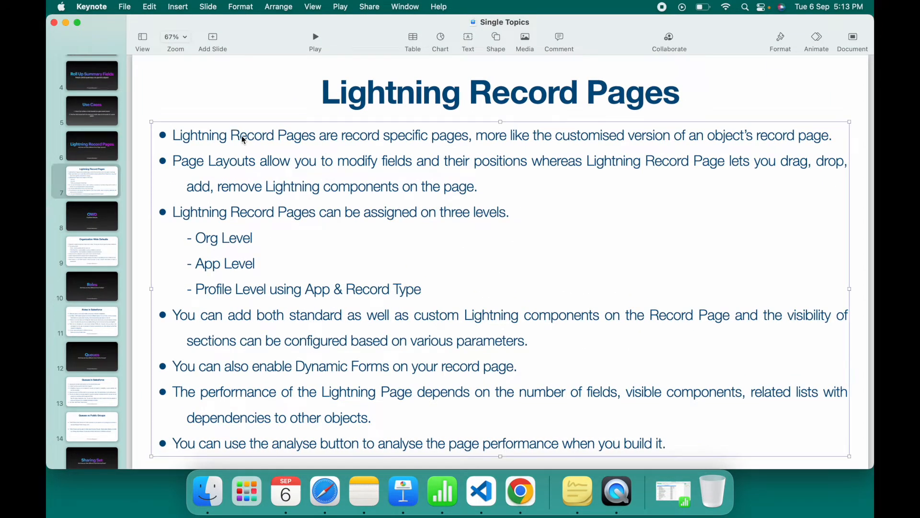
double_click(348, 140)
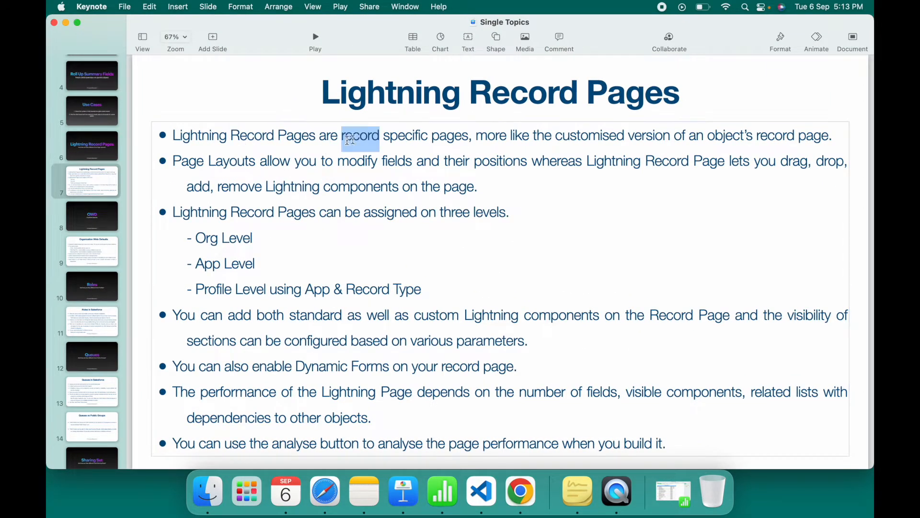
left_click(467, 138, "shift")
key("super+b")
- Select phrases in the first two bullets of the slide to emphasise them while explaining
left_click(621, 136)
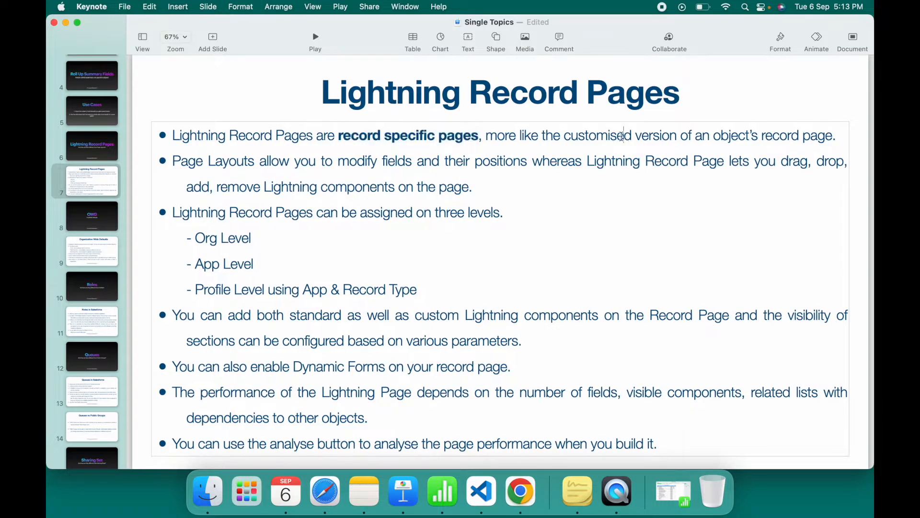
double_click(599, 136)
left_click_drag(714, 137, 834, 139)
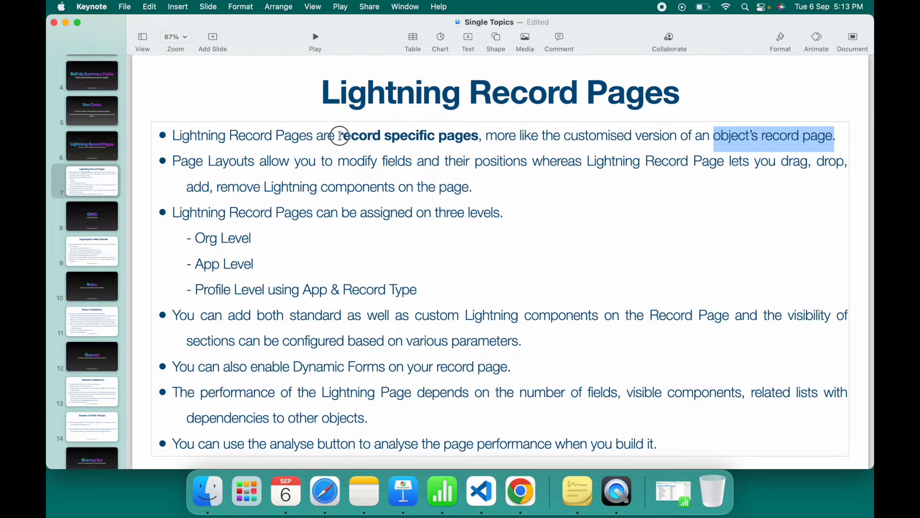
left_click_drag(339, 138, 480, 140)
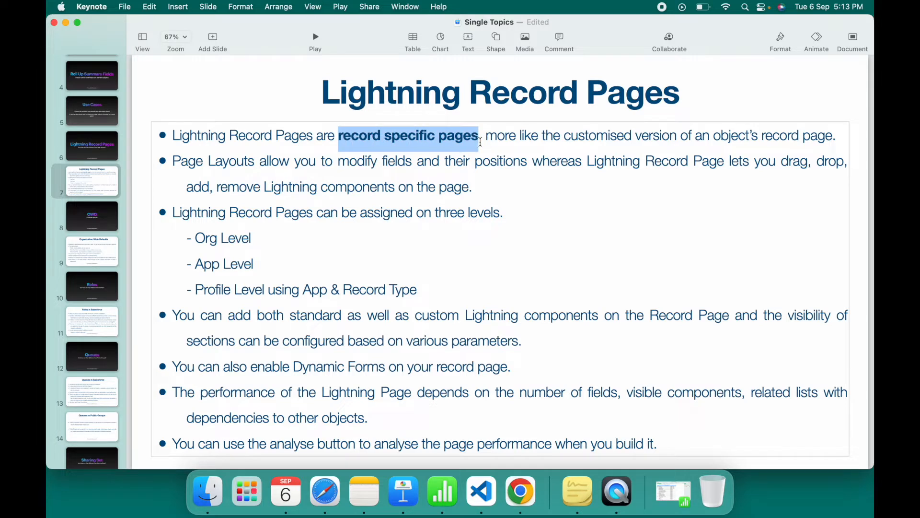
left_click(485, 139)
left_click_drag(313, 137, 173, 134)
left_click(309, 162)
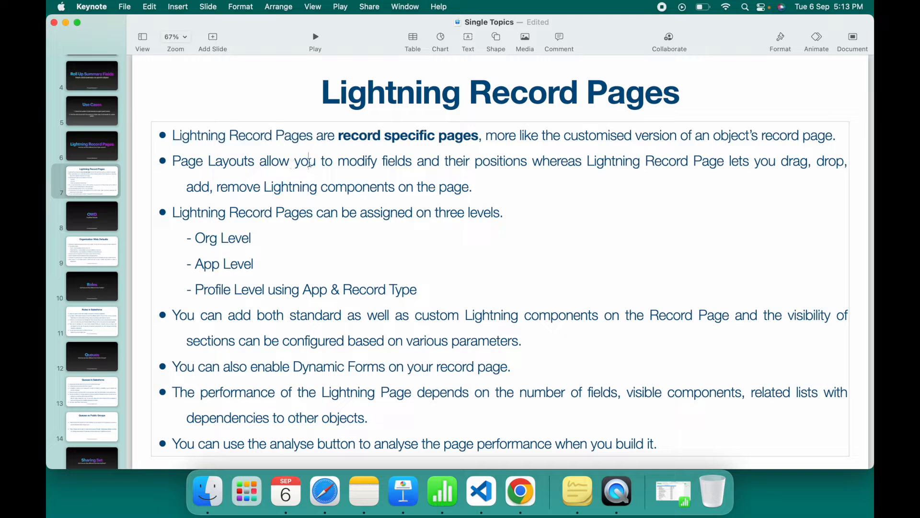
left_click_drag(260, 162, 413, 162)
left_click_drag(473, 163, 533, 165)
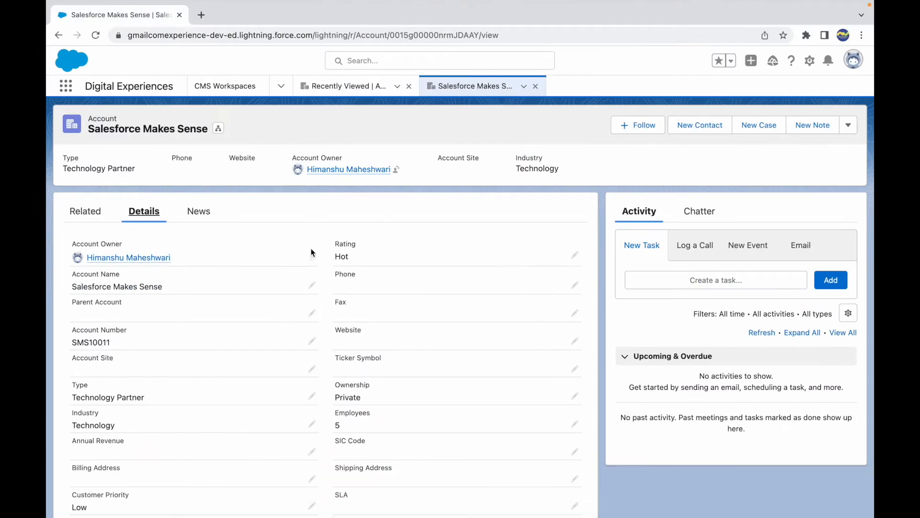
- Browse the account's detail fields, the Related tab and the record actions menu
scroll(355, 325, "down", 3)
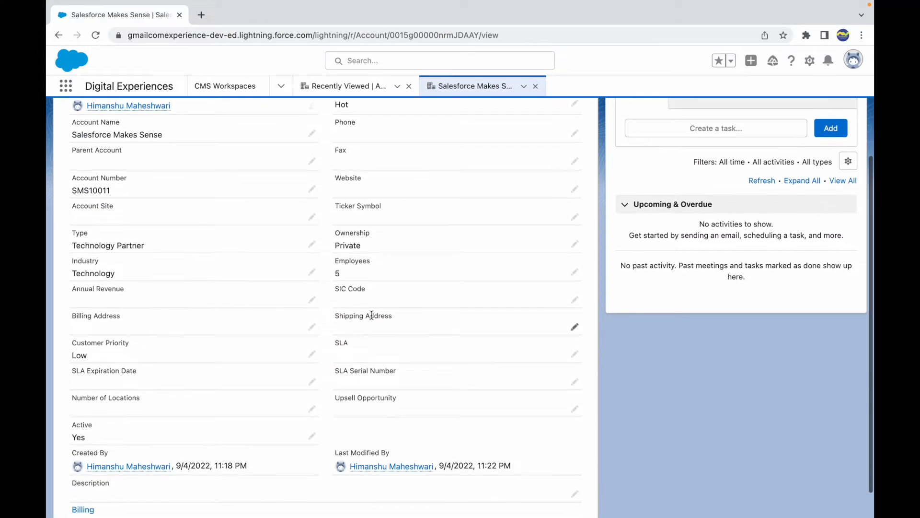
left_click_drag(368, 290, 334, 290)
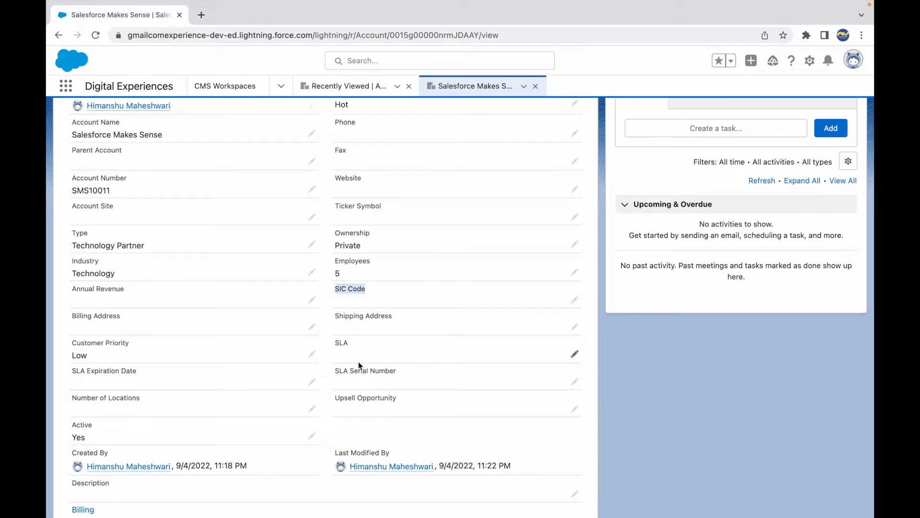
scroll(287, 393, "down", 1)
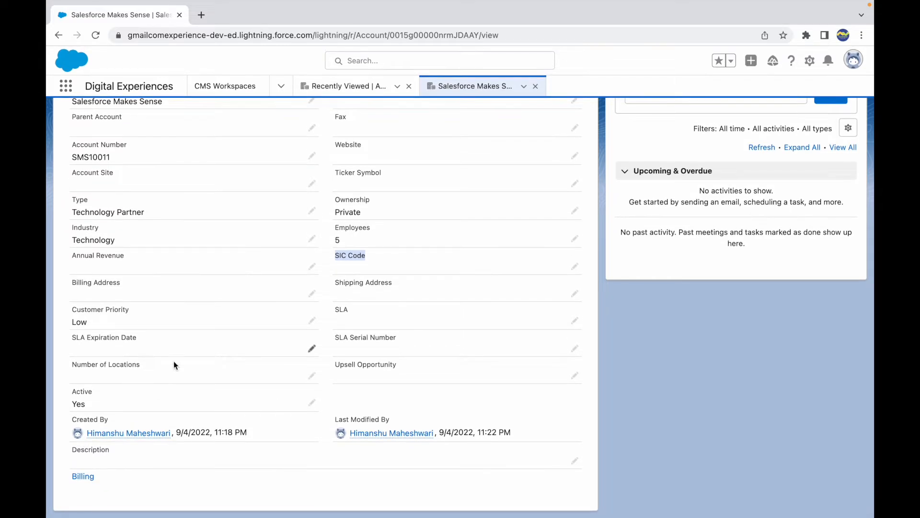
scroll(161, 388, "up", 5)
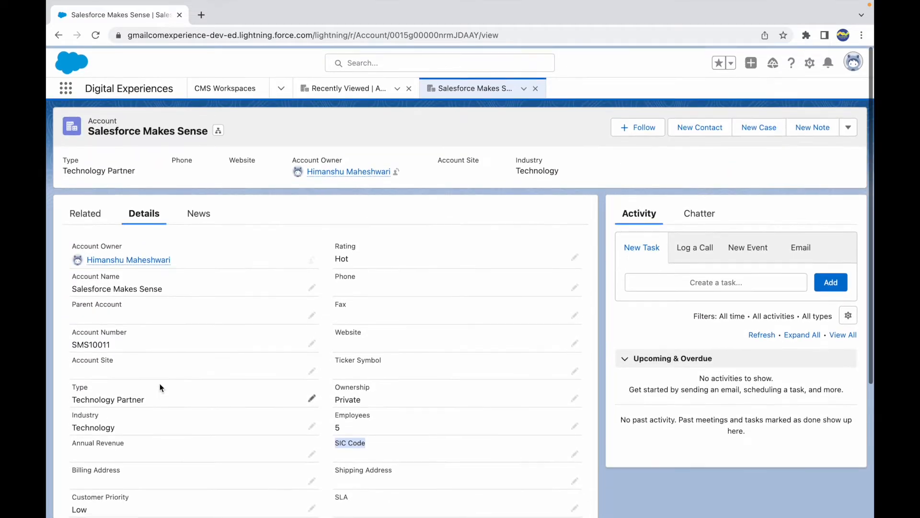
left_click(89, 211)
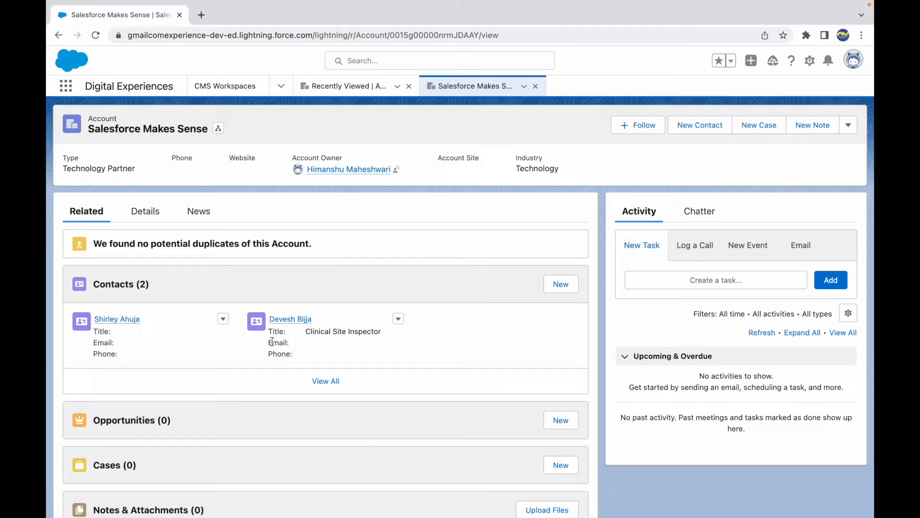
left_click(145, 211)
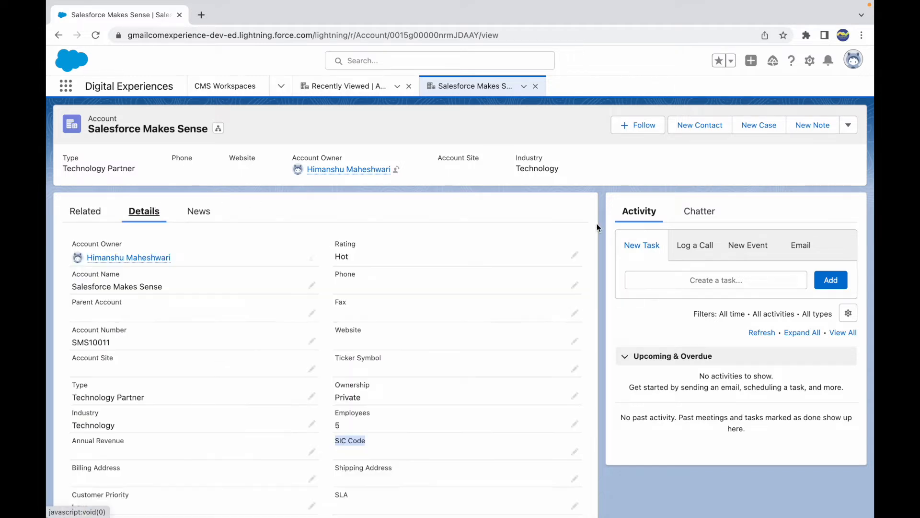
left_click(855, 126)
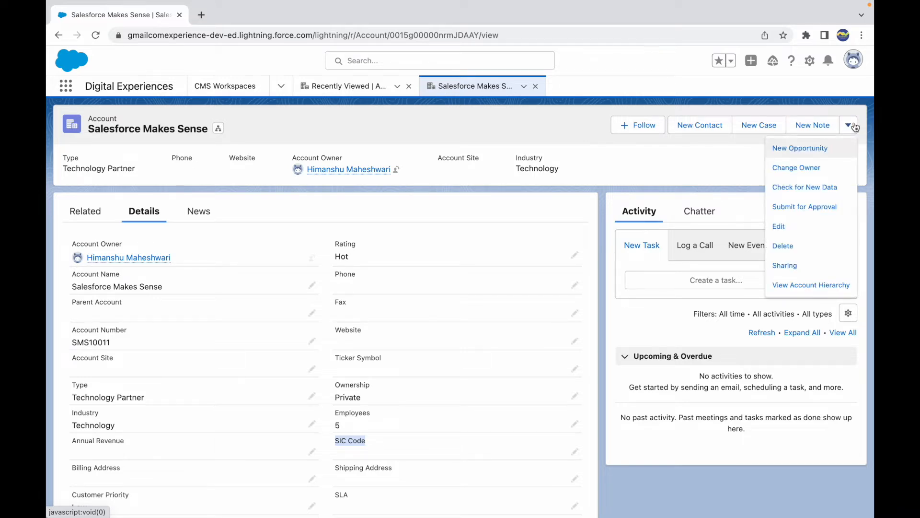
left_click(699, 161)
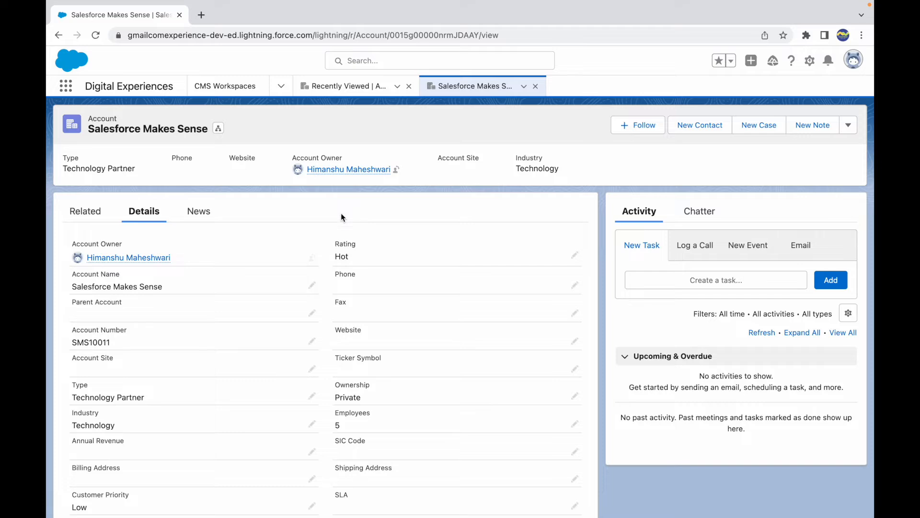
- Switch to the slide and select phrases in the second and third bullets for emphasis
key("ctrl+Up")
left_click(460, 195)
left_click(517, 226)
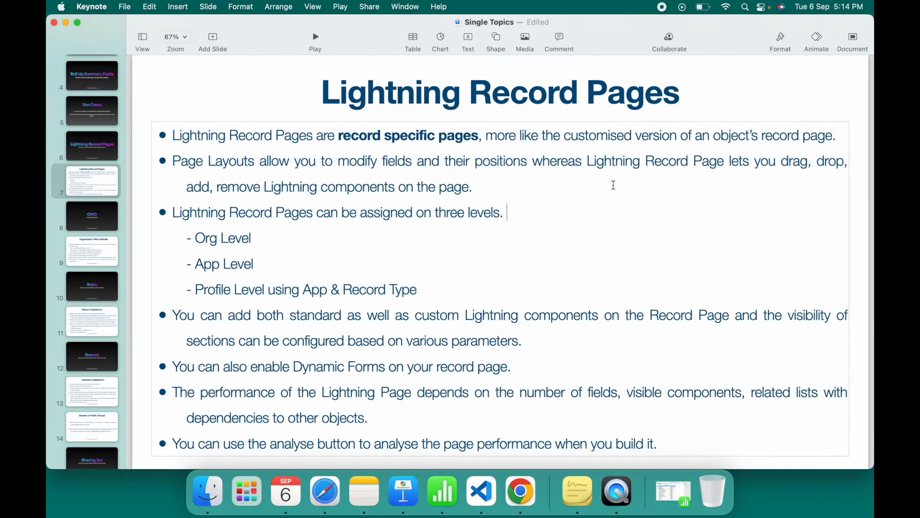
left_click_drag(590, 162, 710, 162)
left_click_drag(780, 163, 604, 197)
left_click(516, 194)
double_click(361, 189)
left_click(456, 189)
- Switch to the account record and browse its Related, News and Details tabs
key("ctrl+Up")
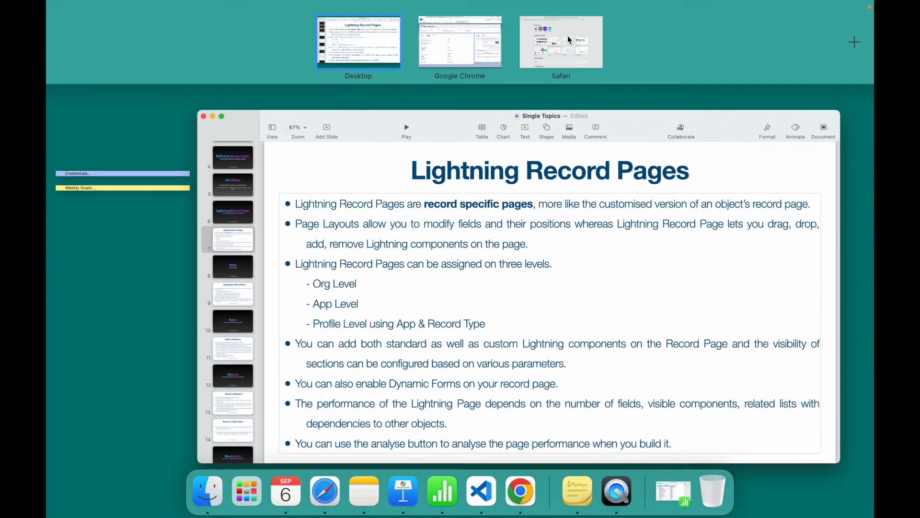
left_click(476, 51)
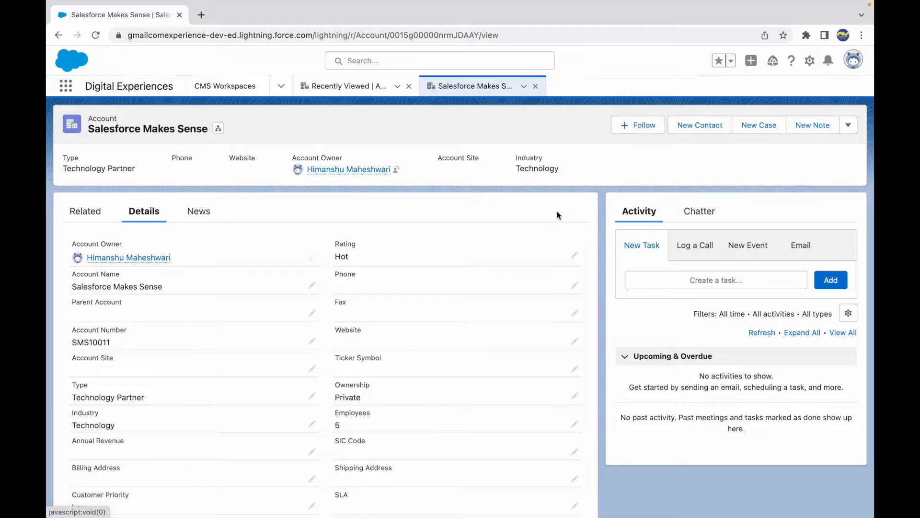
scroll(565, 216, "down", 3)
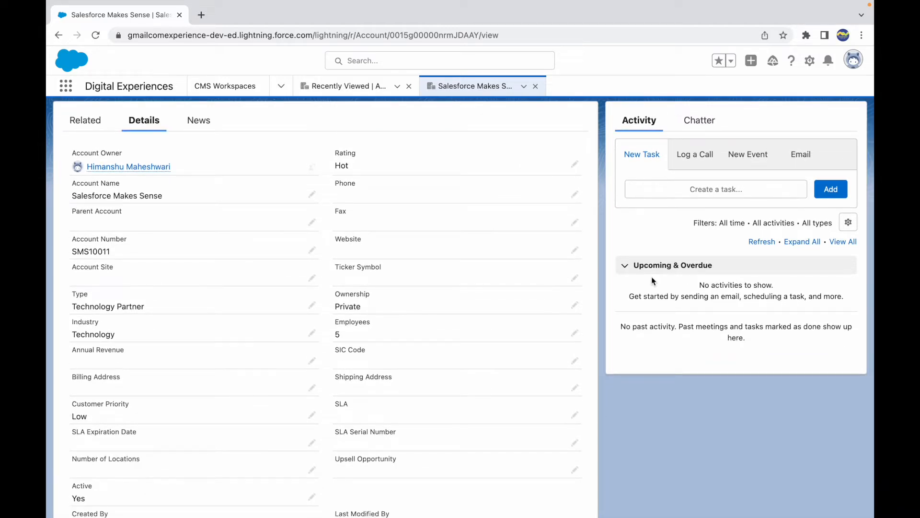
scroll(644, 240, "up", 2)
left_click(86, 188)
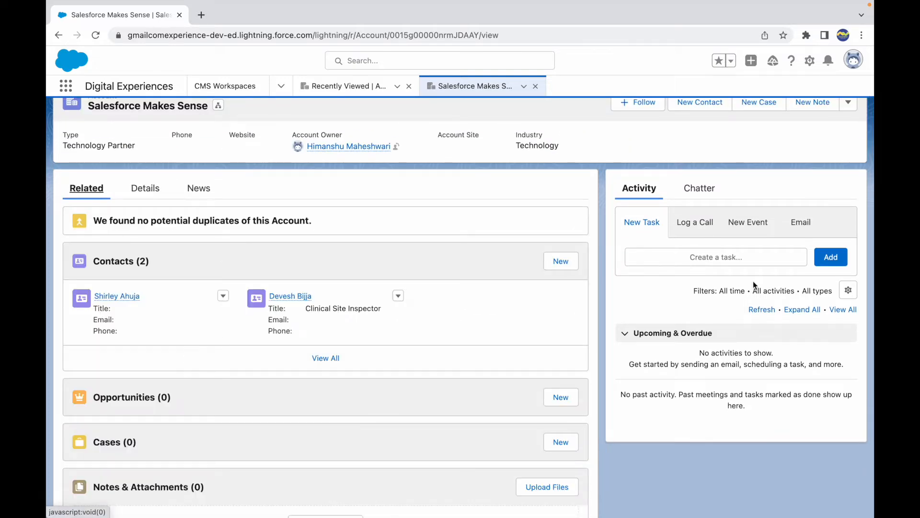
left_click(196, 189)
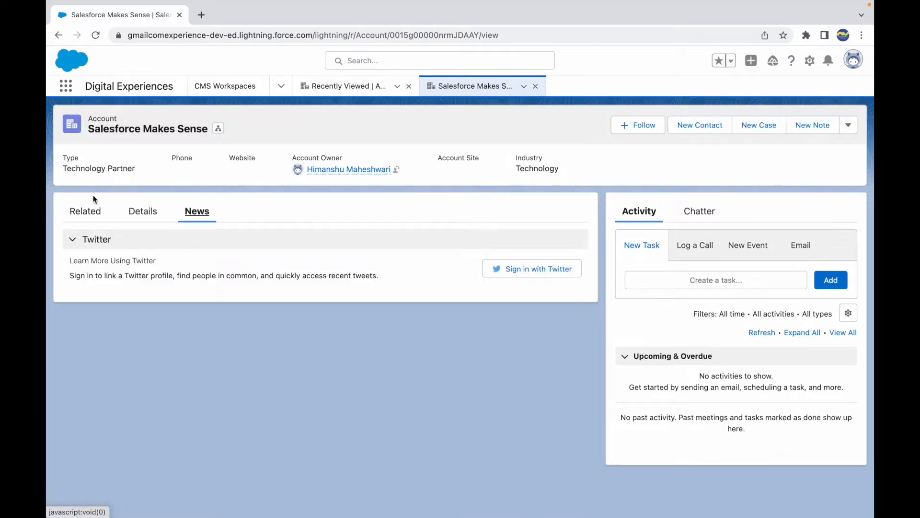
left_click(85, 213)
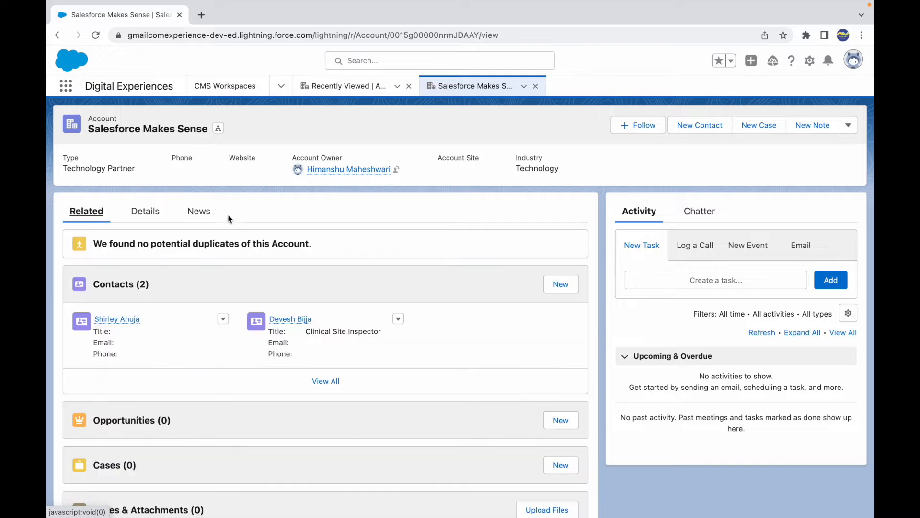
left_click(159, 214)
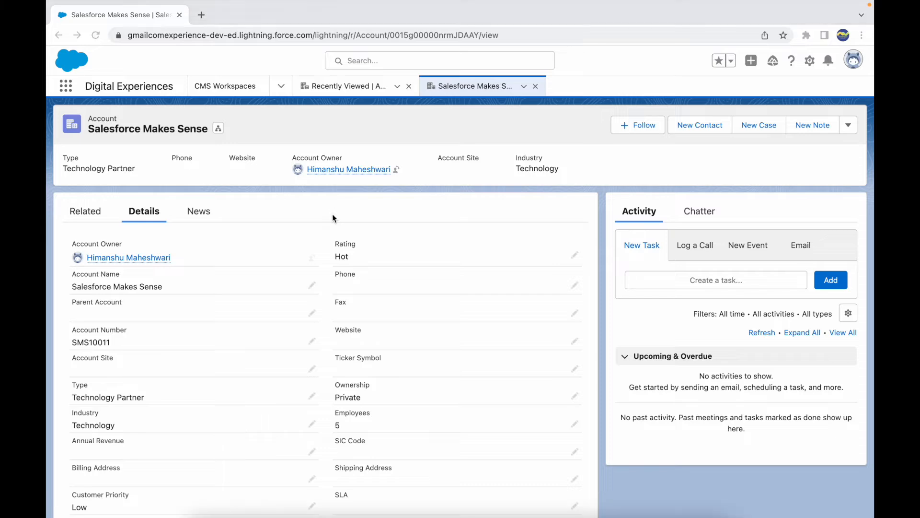
- Switch to the slide and select words in the assignment-levels bullet and its Org and App Level items
key("super+Tab")
double_click(244, 219)
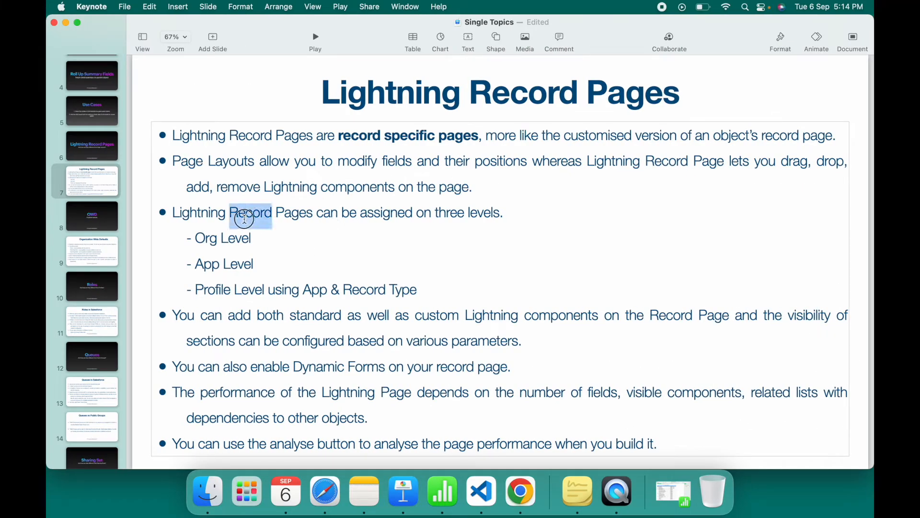
left_click(342, 216)
left_click_drag(436, 213, 511, 212)
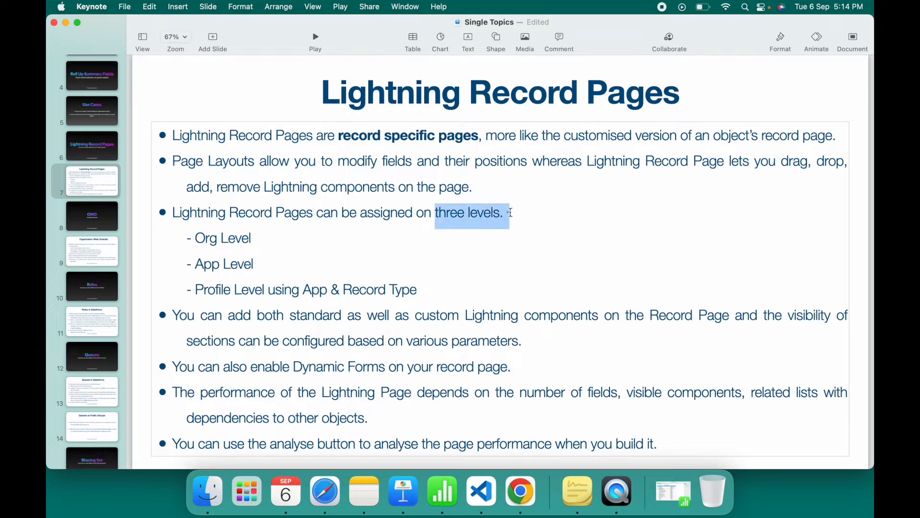
double_click(209, 240)
double_click(203, 264)
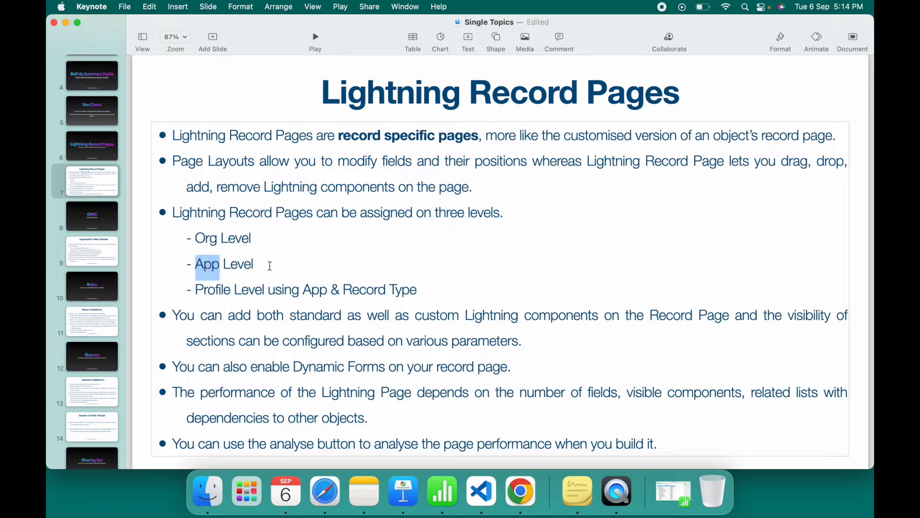
- Select the App & Record Type phrase in the Profile Level item for emphasis, then switch back to the account record
left_click(218, 279)
left_click_drag(196, 287, 416, 289)
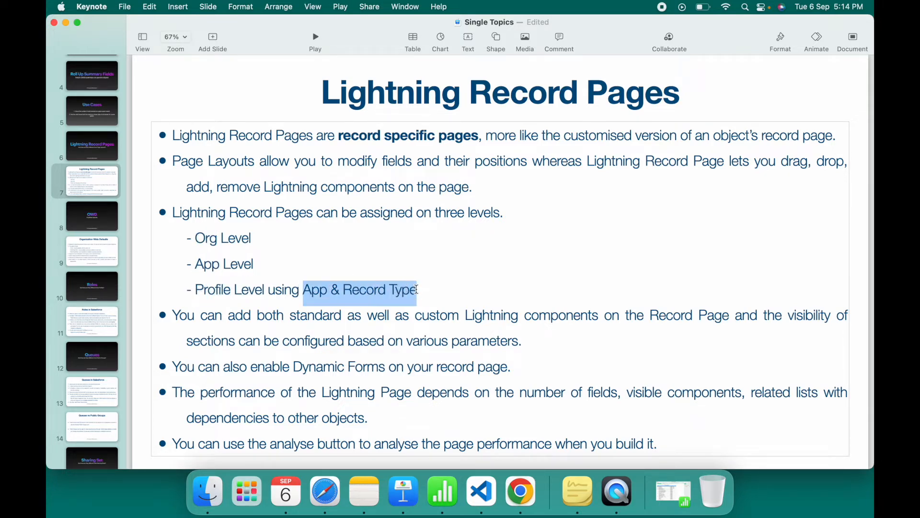
left_click(438, 289)
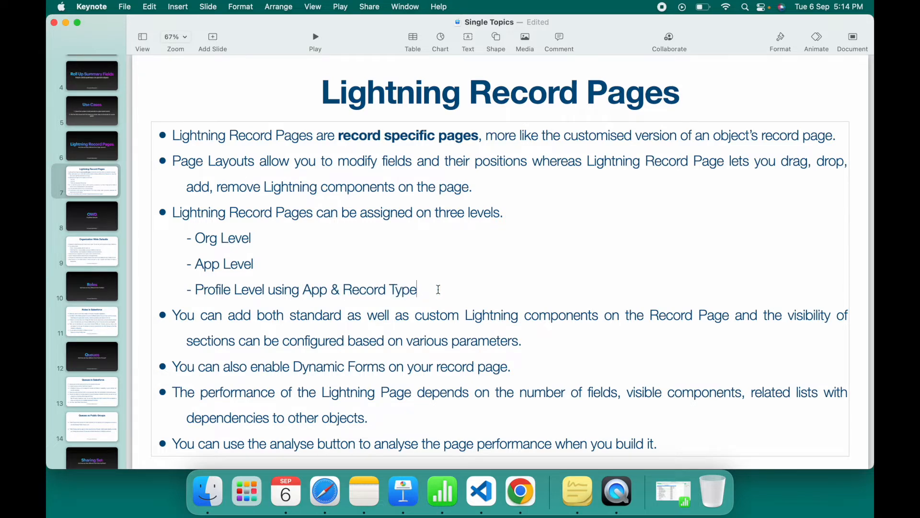
key("ctrl+Right")
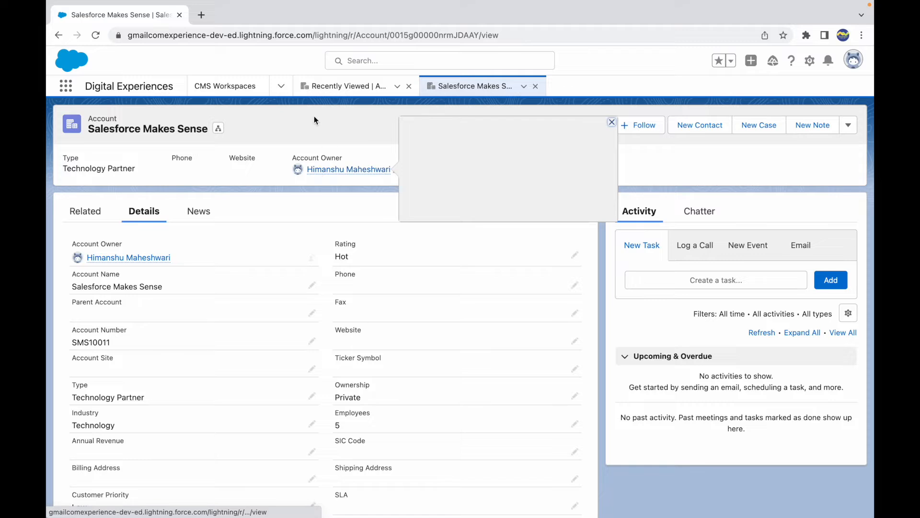
- Open the account record page in Lightning App Builder with Edit Page and dismiss the welcome tips
left_click(810, 61)
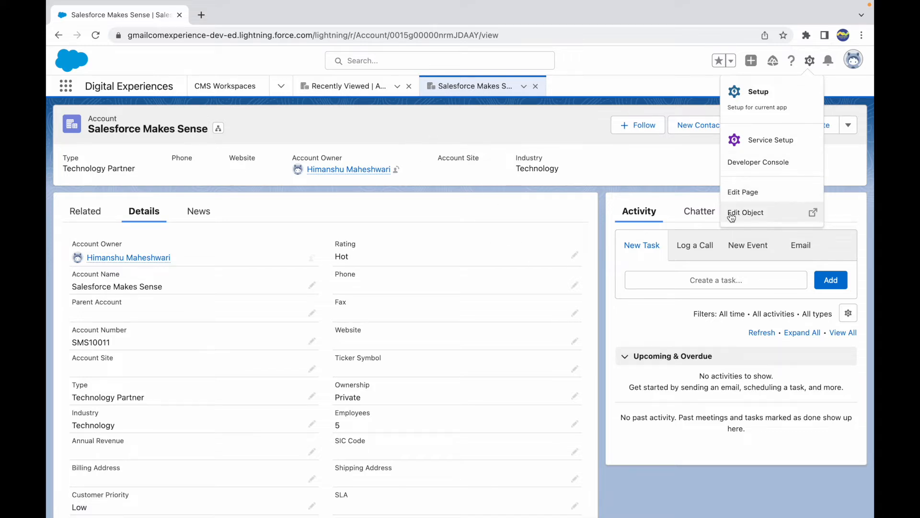
left_click(752, 194)
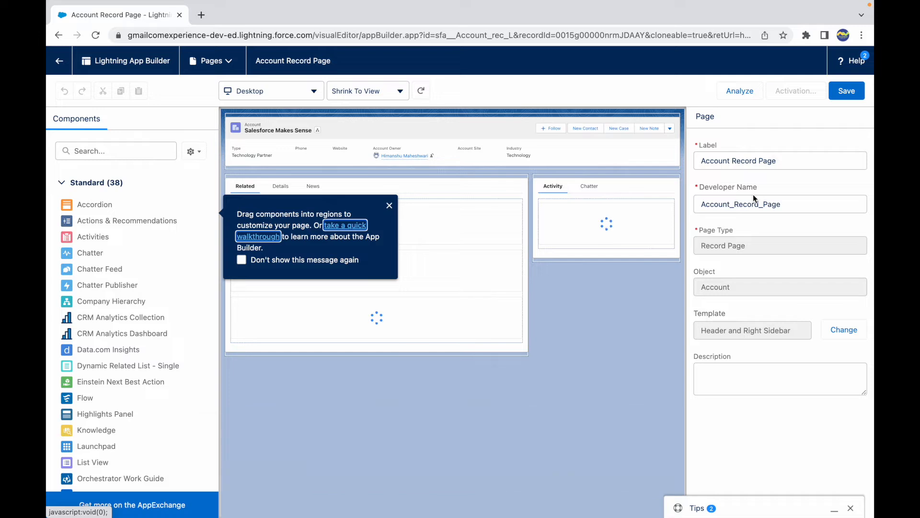
left_click(389, 206)
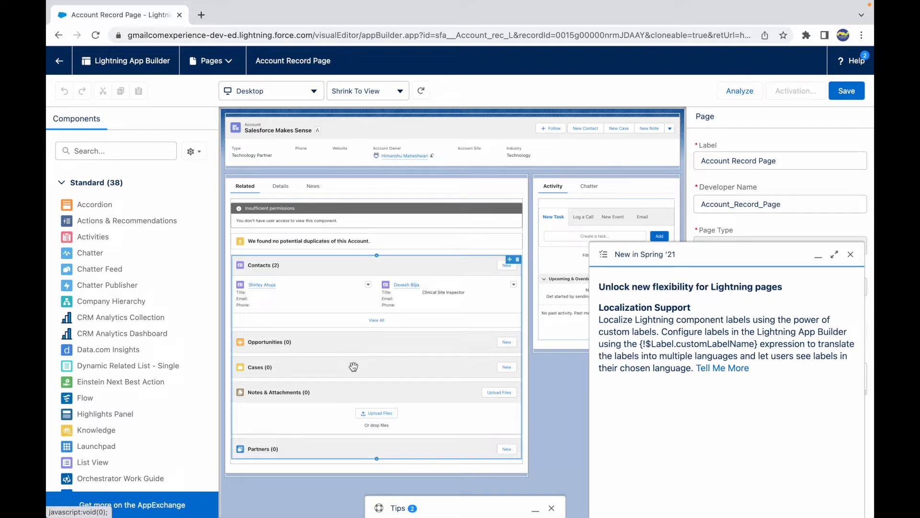
left_click(852, 255)
- Open the Pages menu to view the available custom Lightning pages
left_click(227, 62)
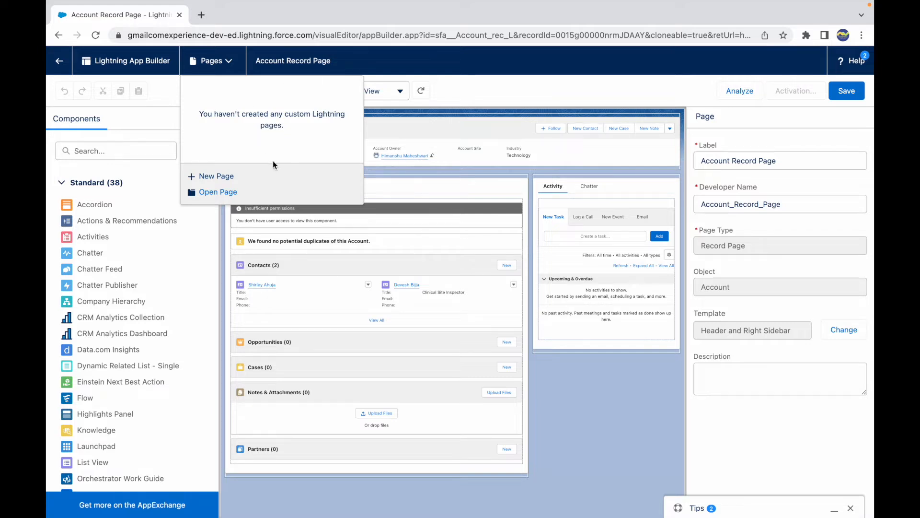
left_click(491, 85)
left_click(309, 61)
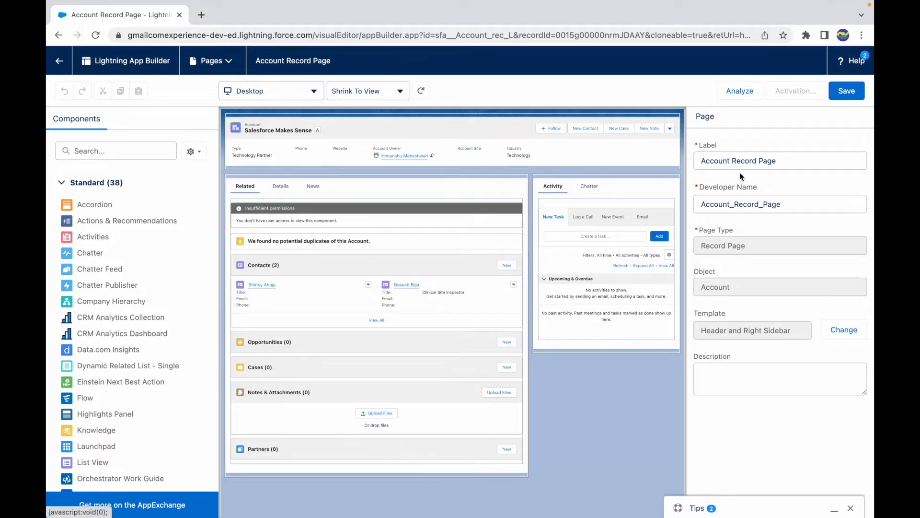
- Examine the page's Label, Developer Name, Page Type, Template and Description properties
left_click_drag(787, 160, 694, 163)
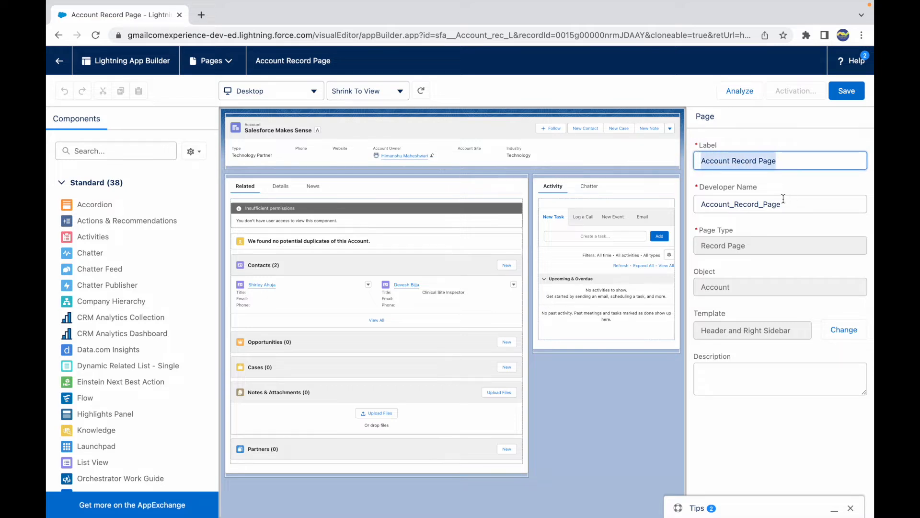
left_click_drag(783, 198, 701, 203)
left_click(755, 244)
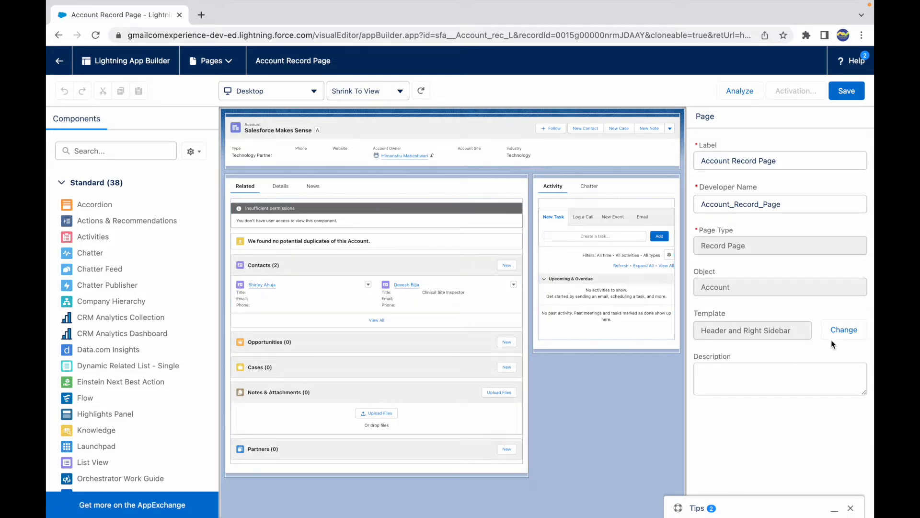
left_click(727, 389)
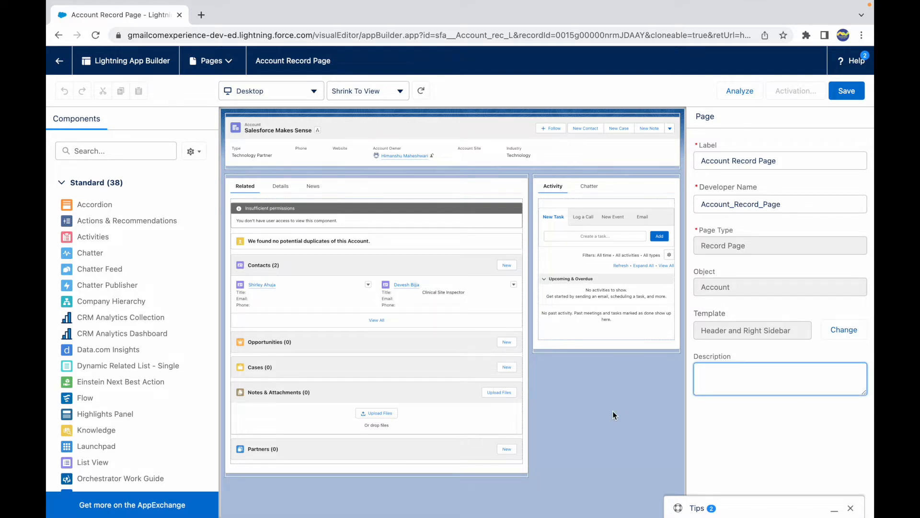
left_click(601, 394)
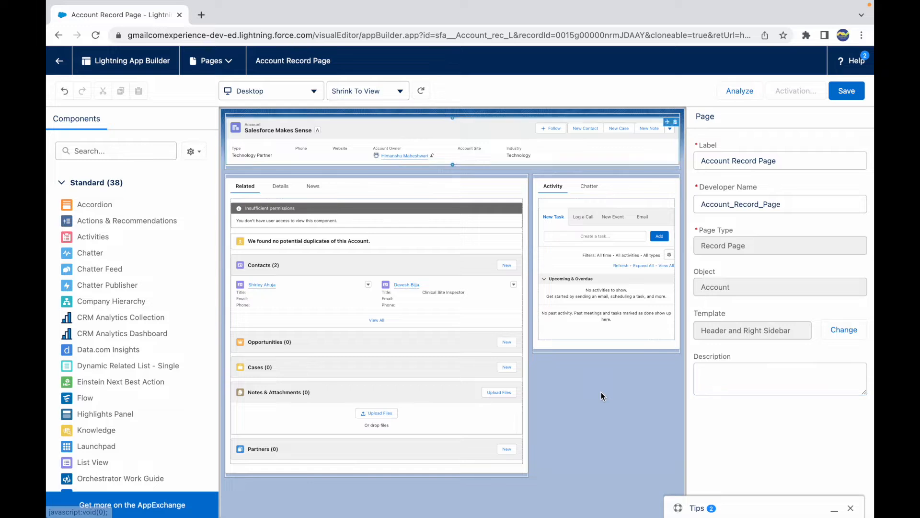
double_click(768, 161)
double_click(727, 204)
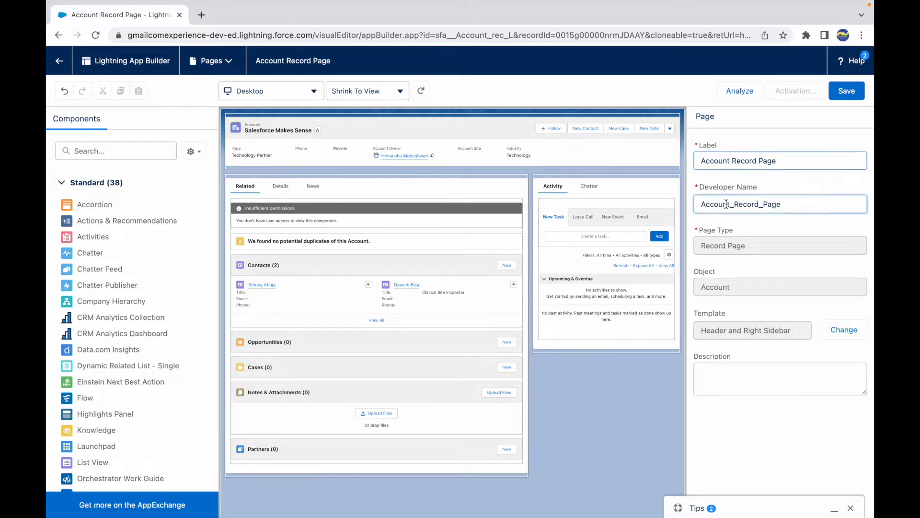
left_click(781, 205)
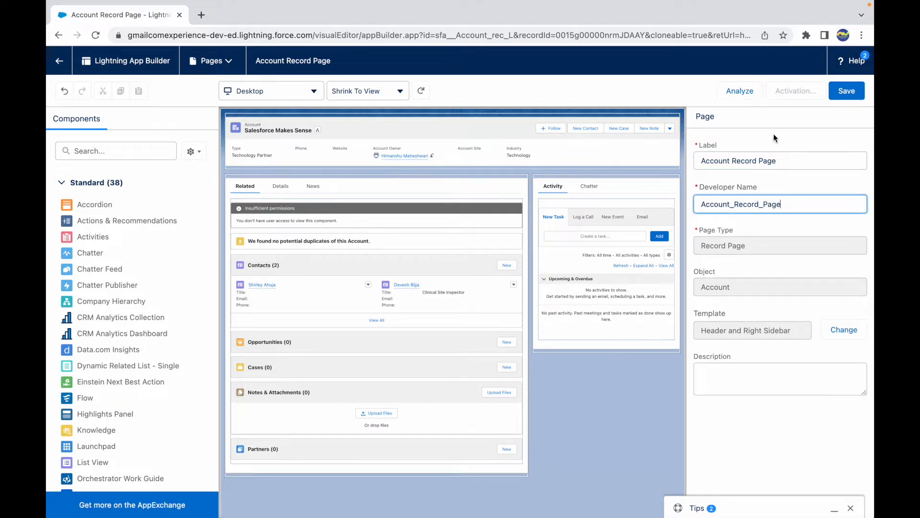
left_click(605, 411)
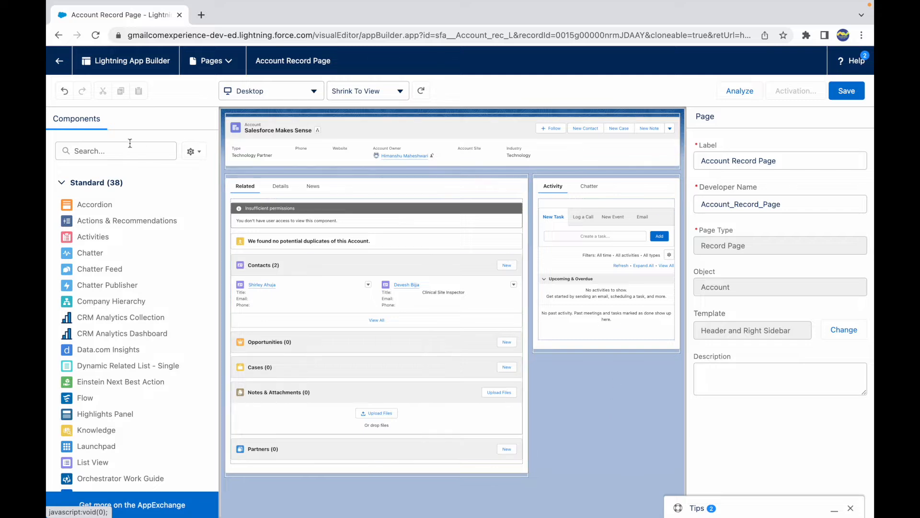
- Browse the standard components list and select the record tabs, Record Detail and Activity components to inspect their properties
scroll(105, 317, "down", 10)
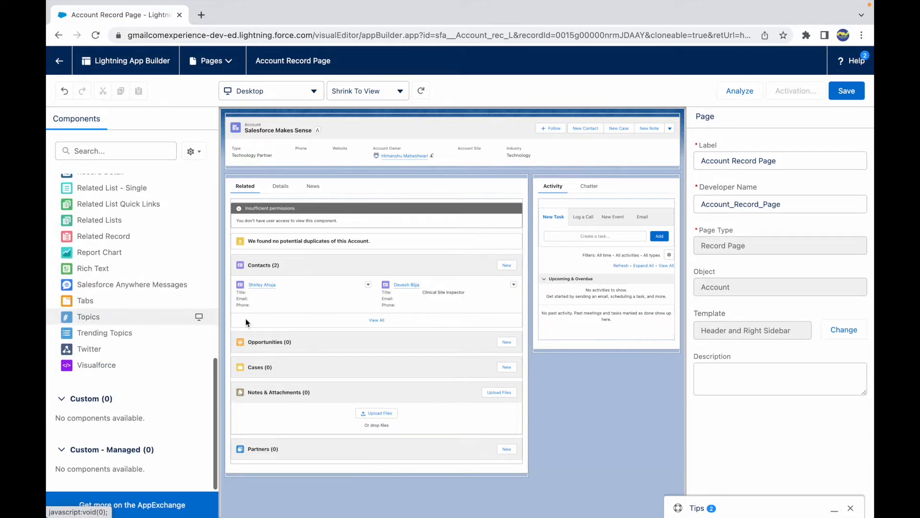
scroll(152, 275, "up", 10)
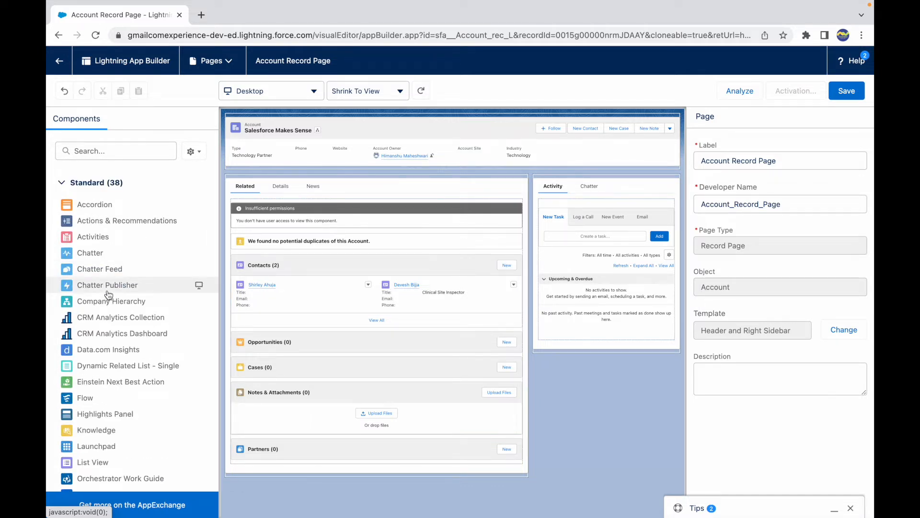
mouse_move(109, 294)
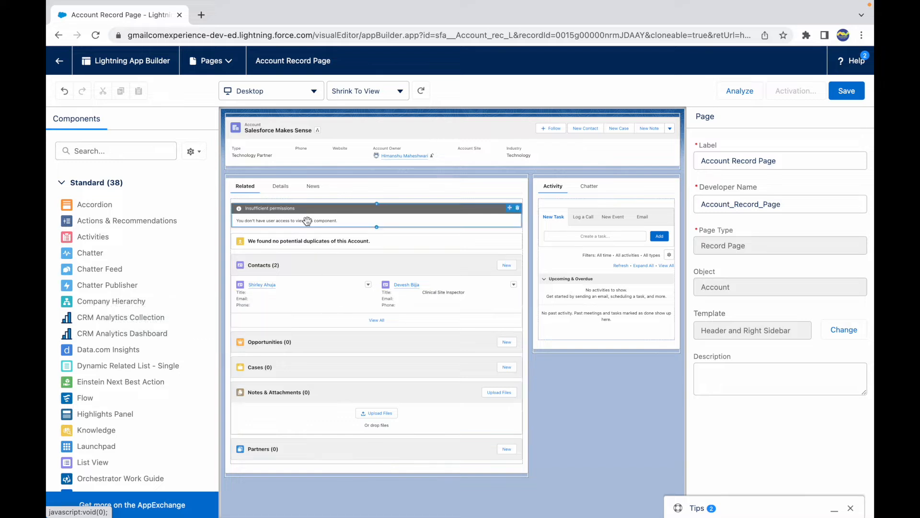
left_click(287, 193)
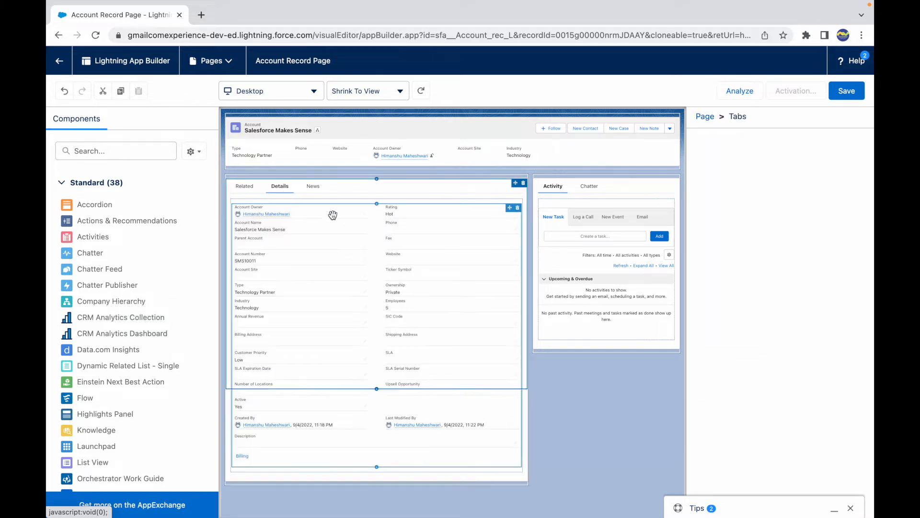
left_click(328, 240)
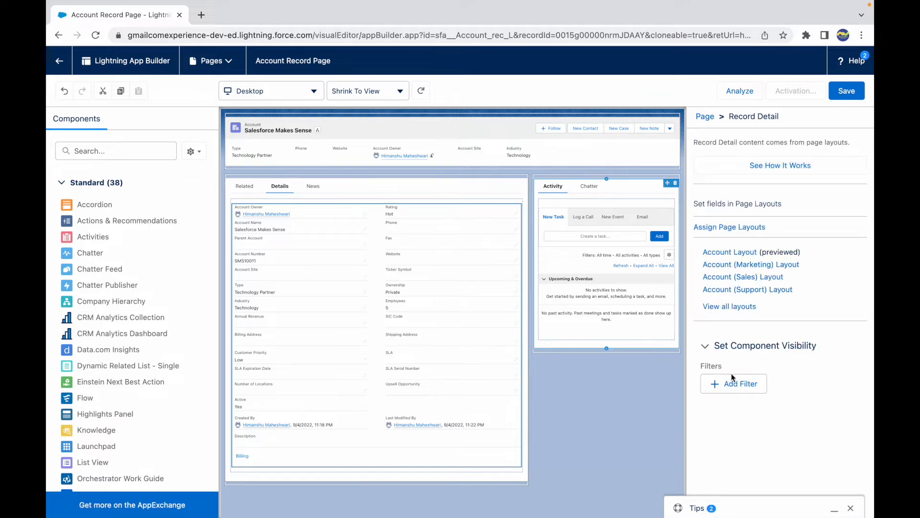
left_click(571, 188)
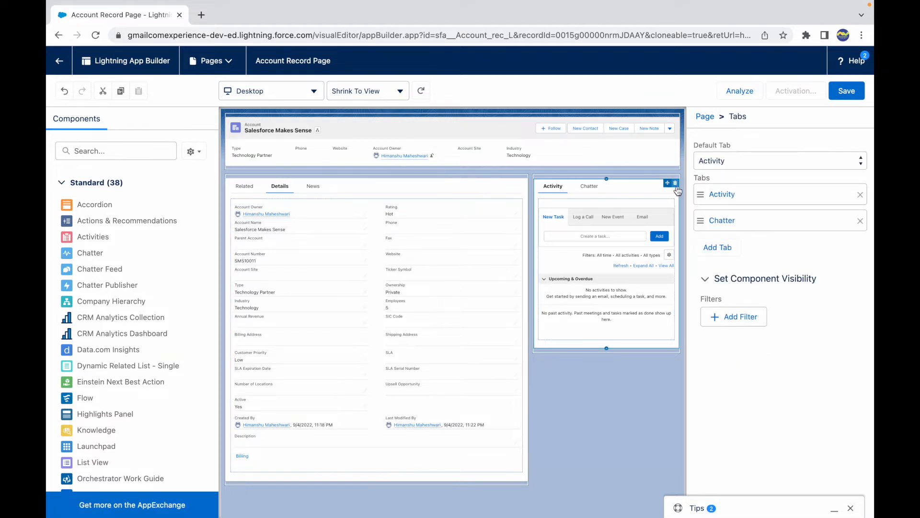
- Inspect the Highlights Panel properties, including the Follow button option, visible action buttons and compact and page layout links
left_click(582, 152)
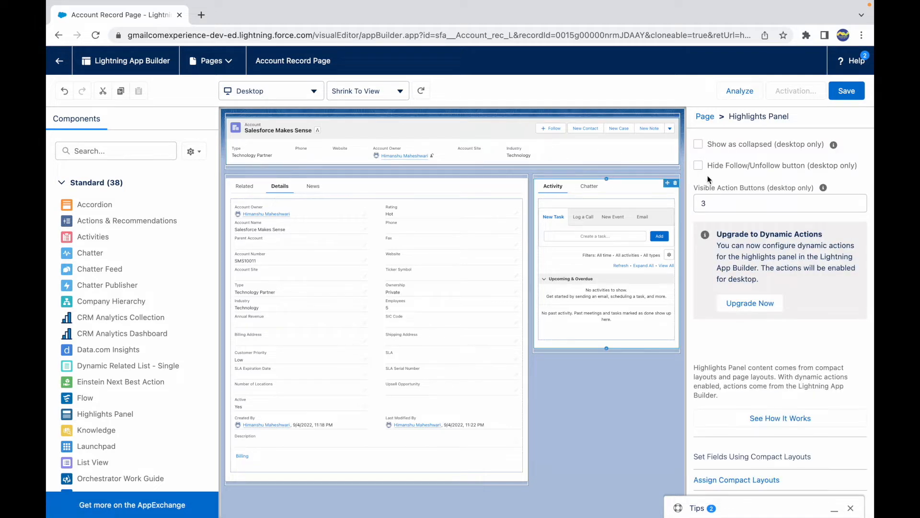
left_click(698, 166)
left_click(699, 166)
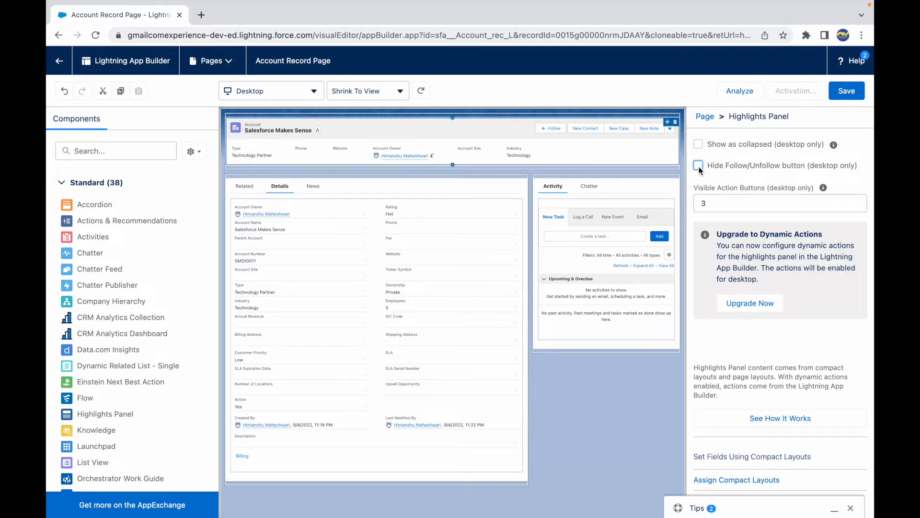
left_click(727, 203)
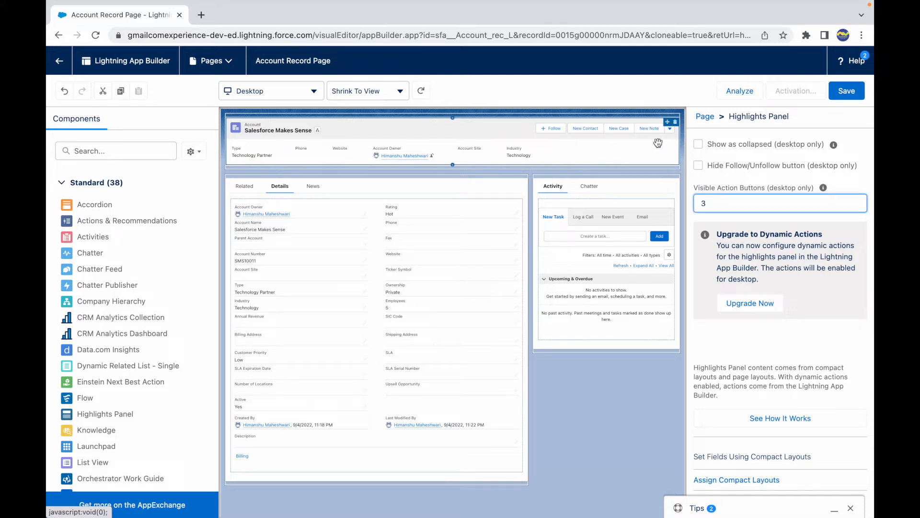
scroll(735, 313, "down", 2)
scroll(735, 313, "down", 5)
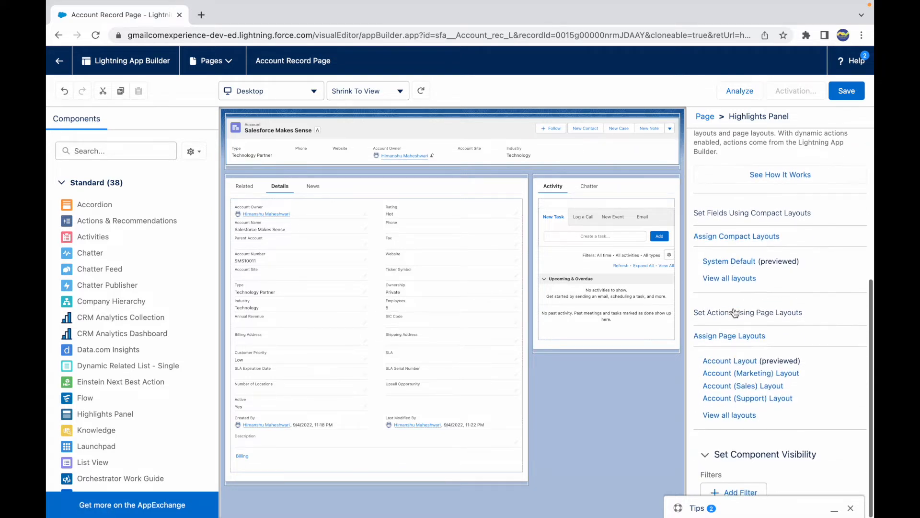
scroll(733, 308, "up", 7)
scroll(772, 362, "down", 5)
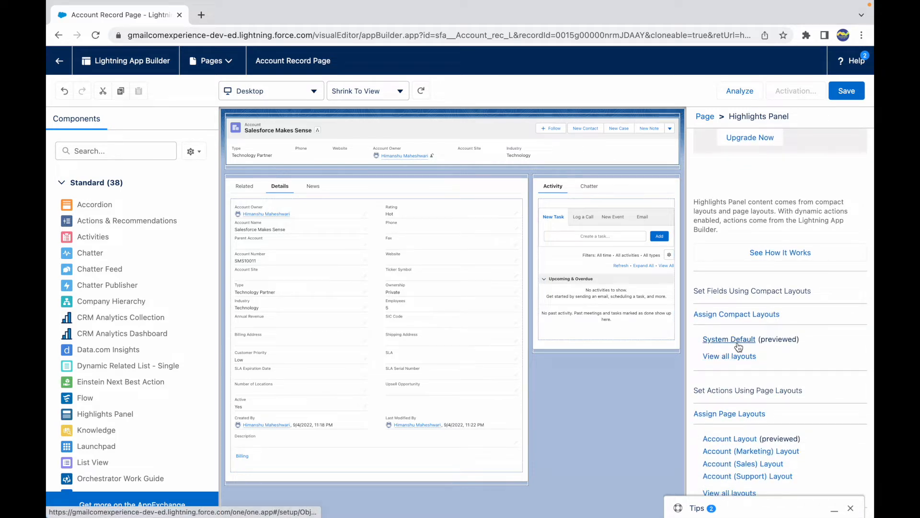
scroll(760, 384, "down", 2)
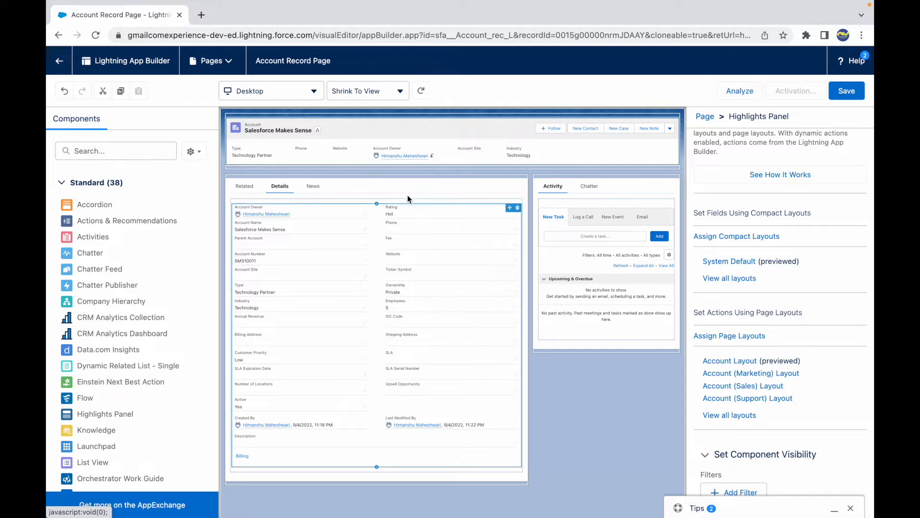
- Select the record tabs component and preview its Related, Details and News tabs
left_click(380, 190)
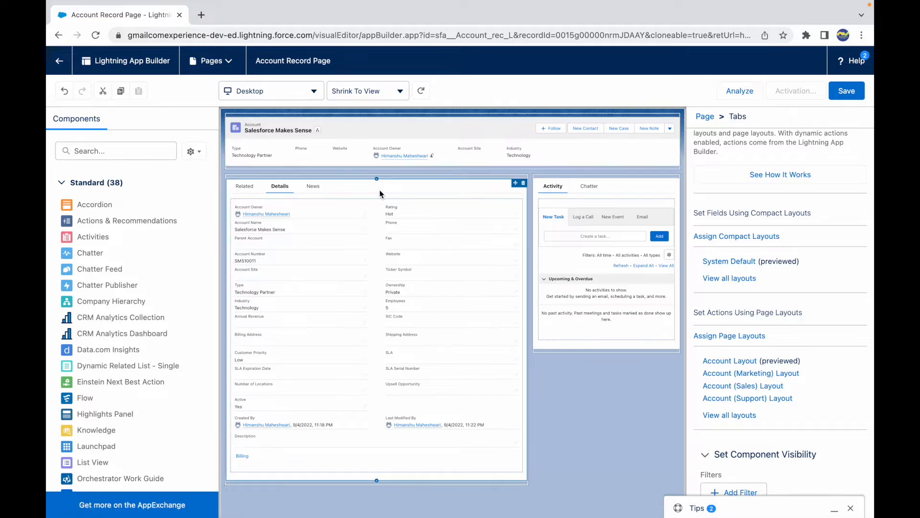
left_click(245, 188)
left_click(280, 187)
left_click(314, 188)
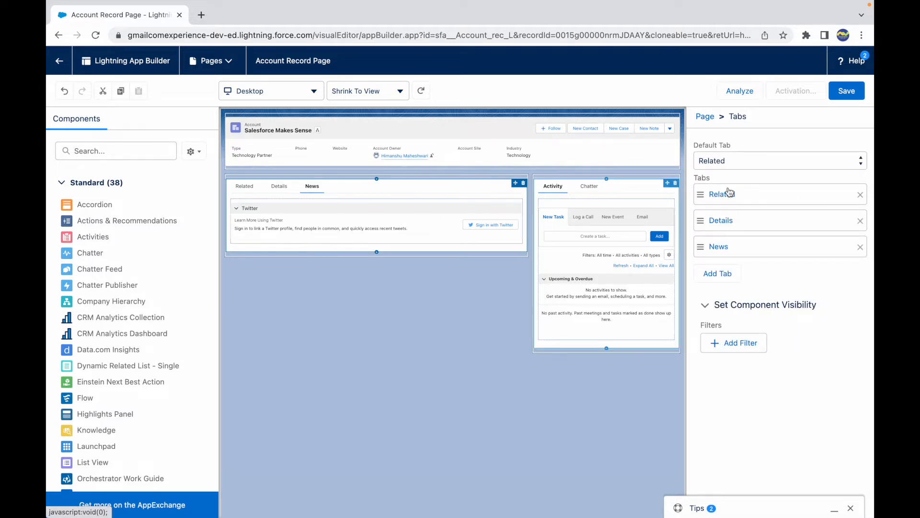
- Set the default tab to Details and reorder the tabs as News, Details, Related
left_click(728, 164)
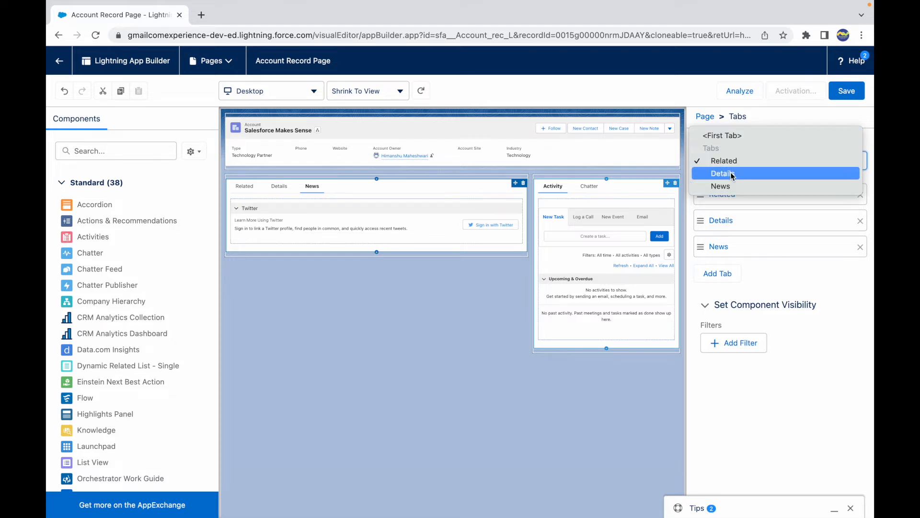
left_click(731, 174)
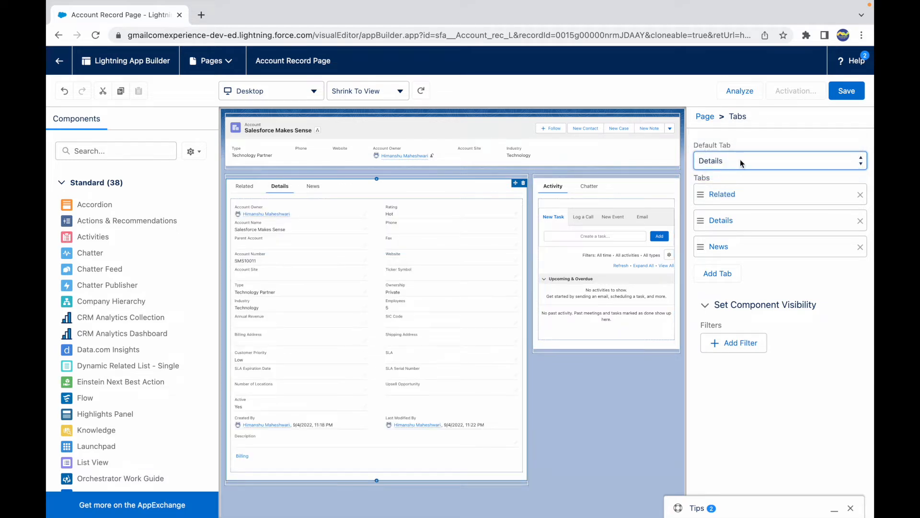
left_click_drag(701, 221, 701, 194)
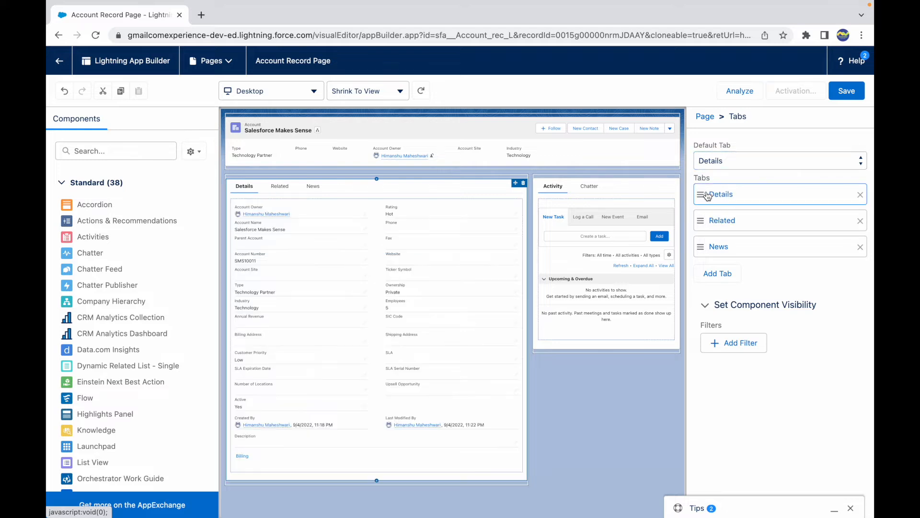
left_click_drag(702, 247, 704, 200)
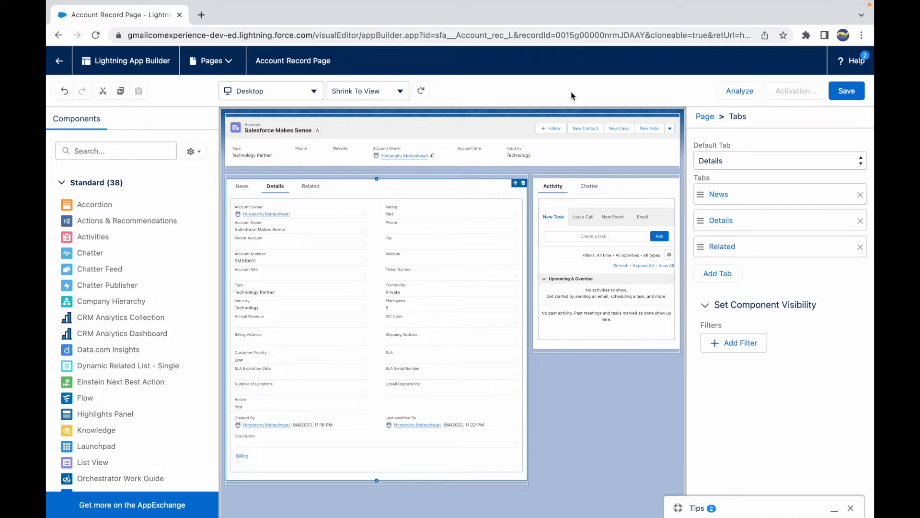
- Review the canvas device preview and zoom options without changing them
left_click(275, 95)
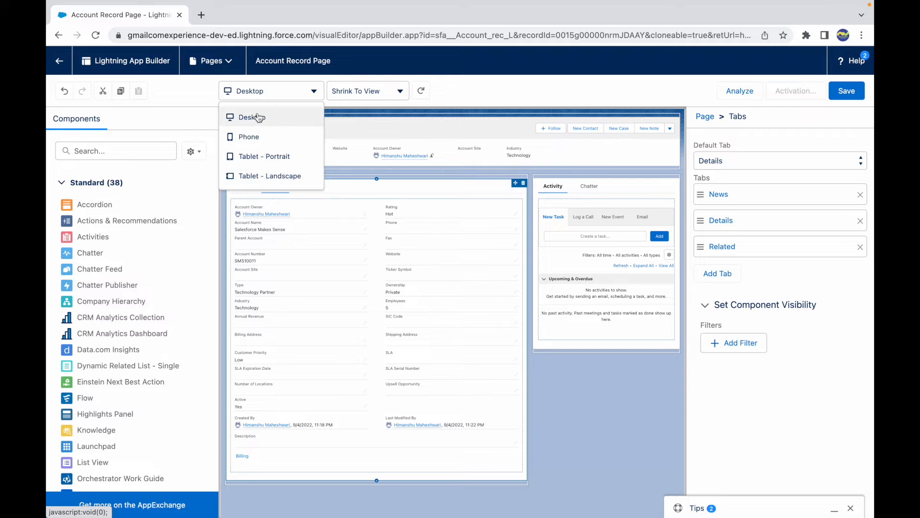
left_click(371, 94)
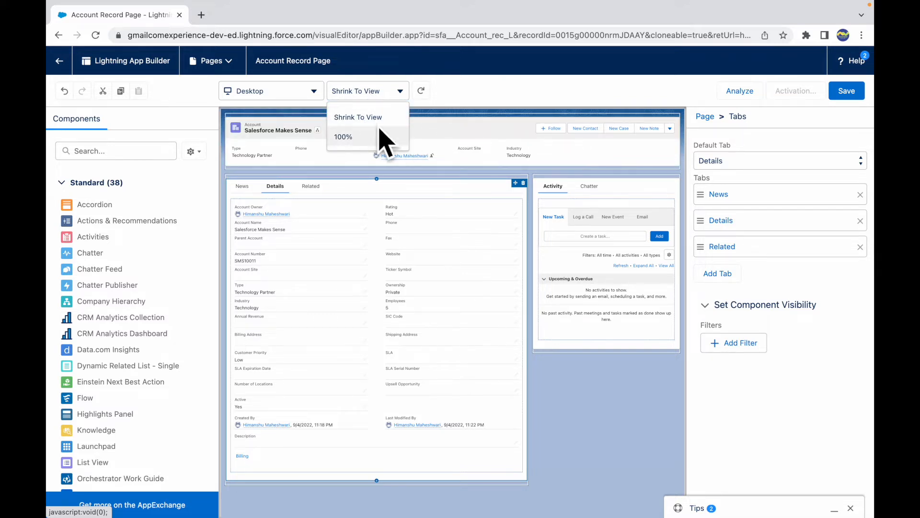
left_click(444, 107)
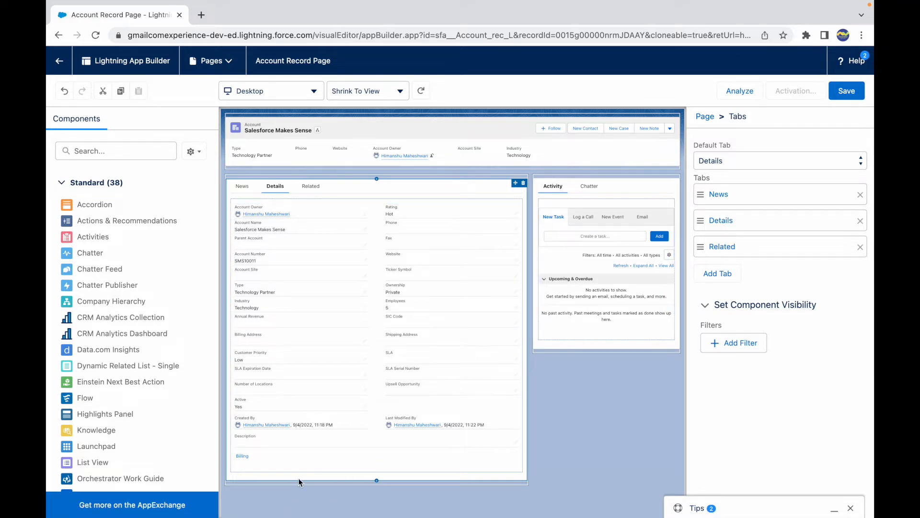
- Add the Path component beneath the highlights panel, then delete it from the page
scroll(125, 395, "down", 5)
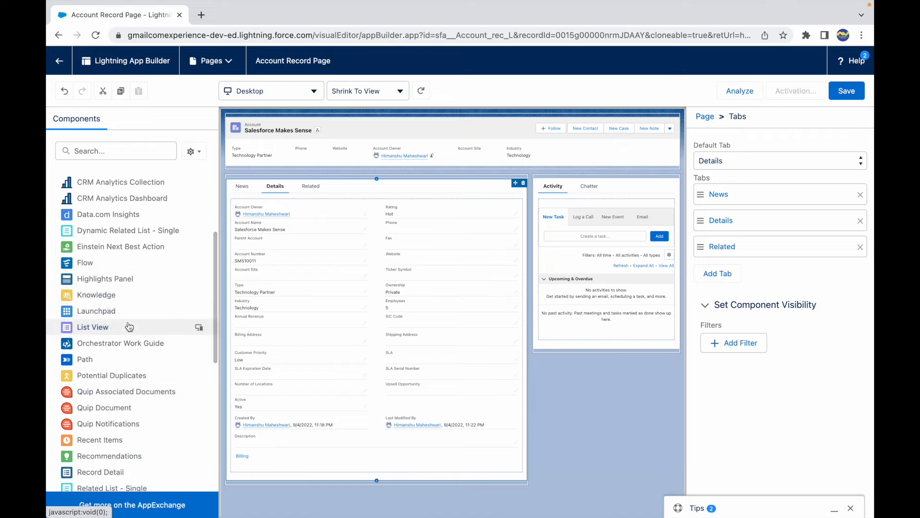
scroll(128, 326, "down", 4)
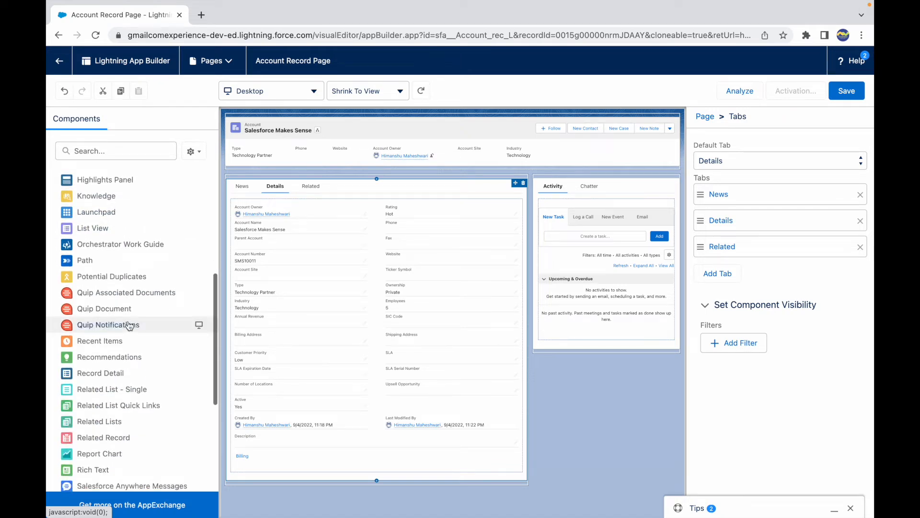
left_click_drag(87, 266, 331, 165)
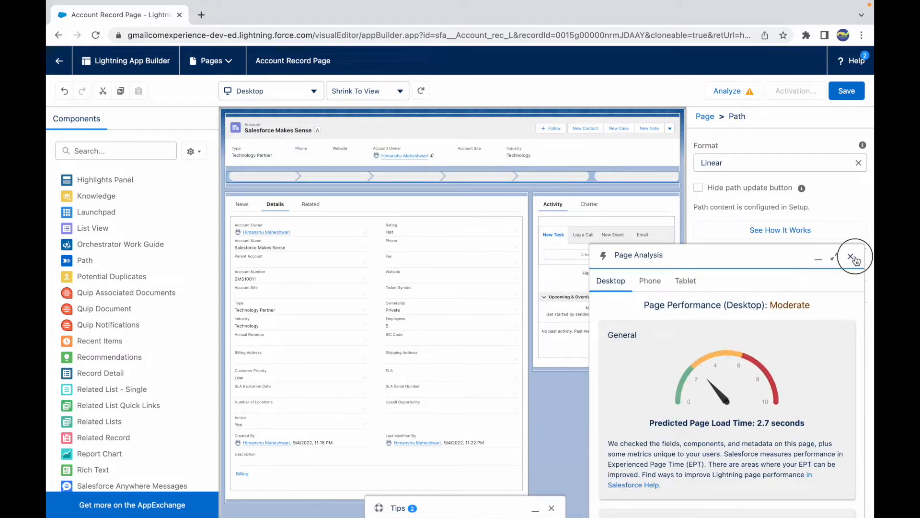
left_click(851, 256)
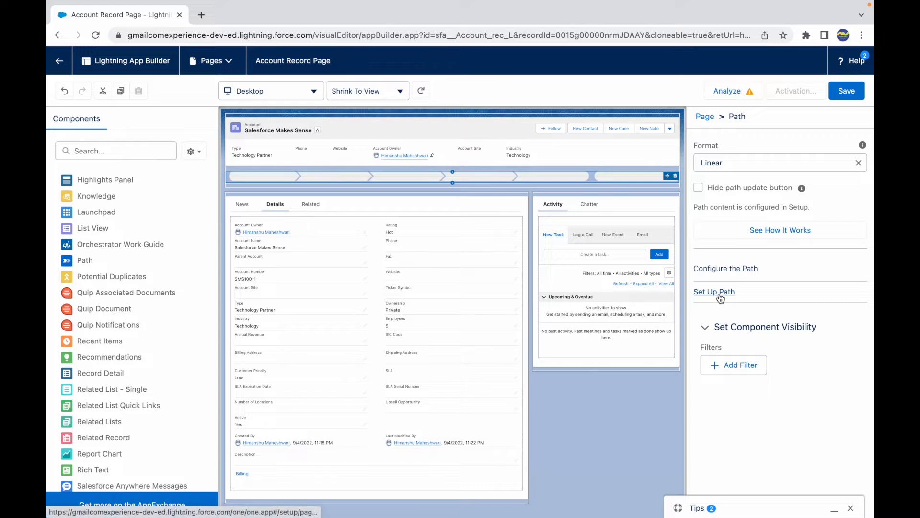
left_click(676, 177)
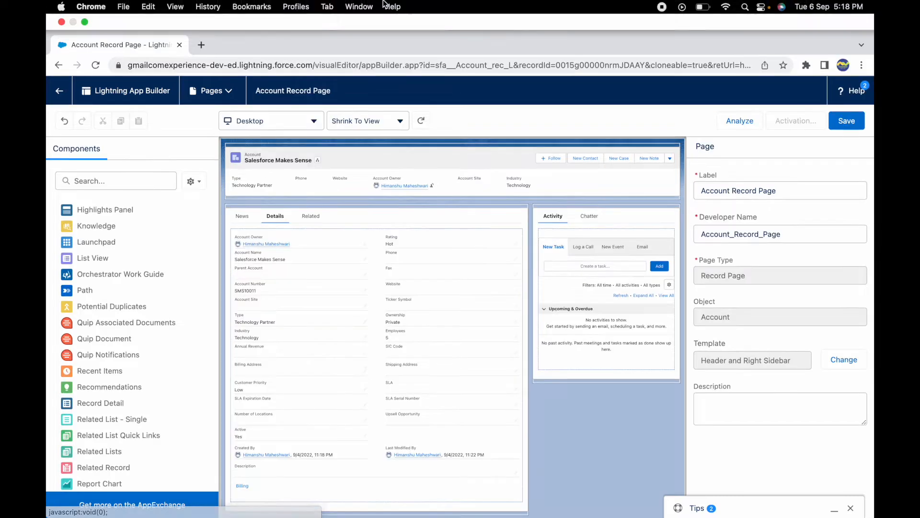
- Switch to the Keynote slide and make the words 'standard' and 'custom' bold
key("ctrl+Up")
left_click(402, 247)
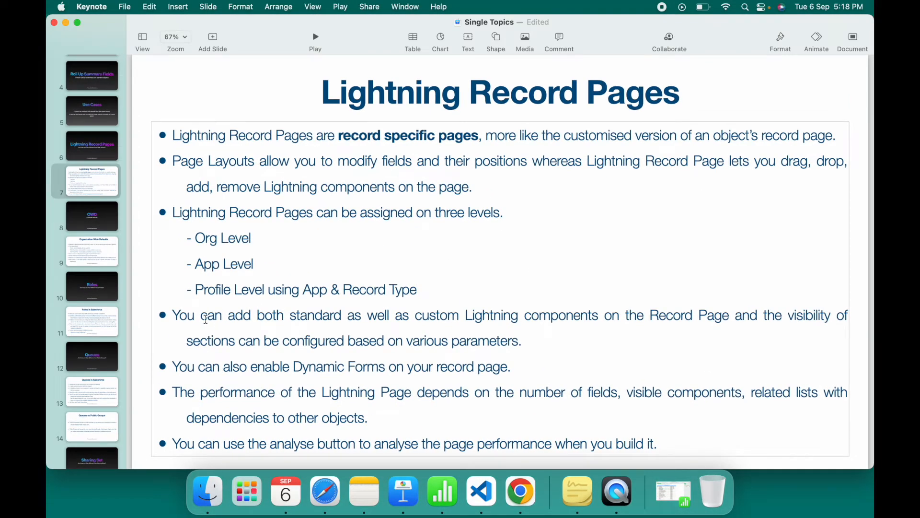
left_click_drag(201, 316, 344, 317)
double_click(318, 315)
key("super+b")
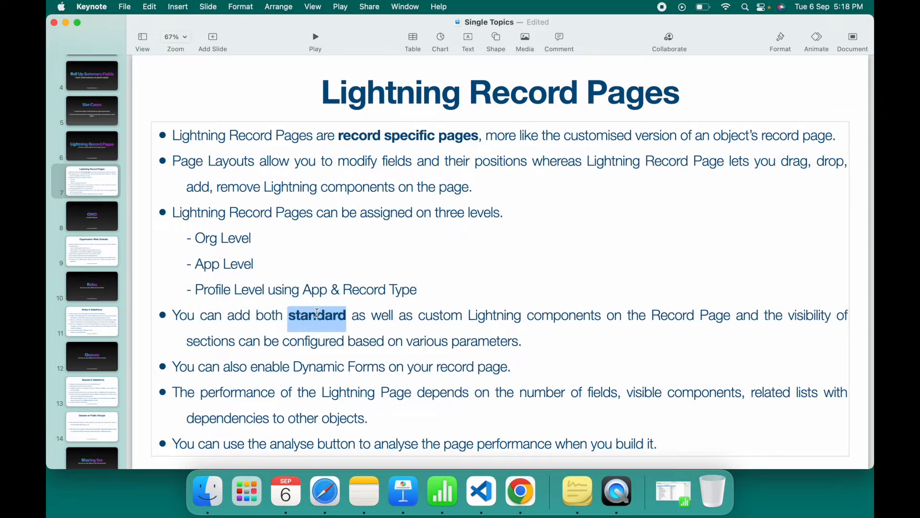
double_click(450, 317)
key("super+b")
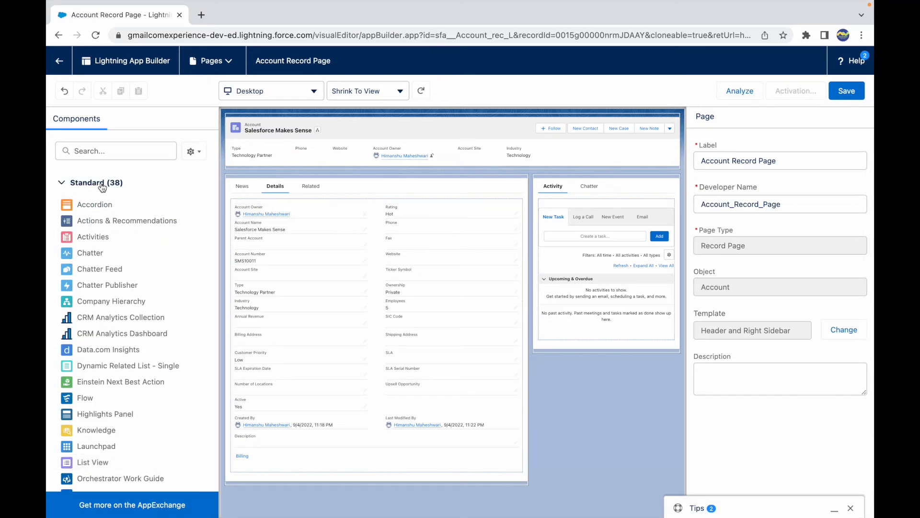
- Collapse and re-expand the Standard components list to examine the Custom and Custom - Managed sections
left_click(63, 185)
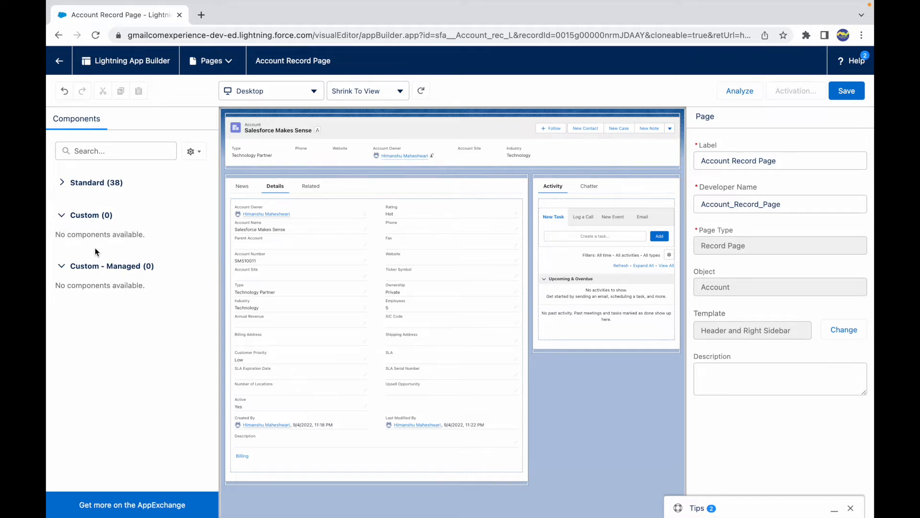
left_click(453, 301)
left_click(62, 182)
scroll(146, 287, "down", 5)
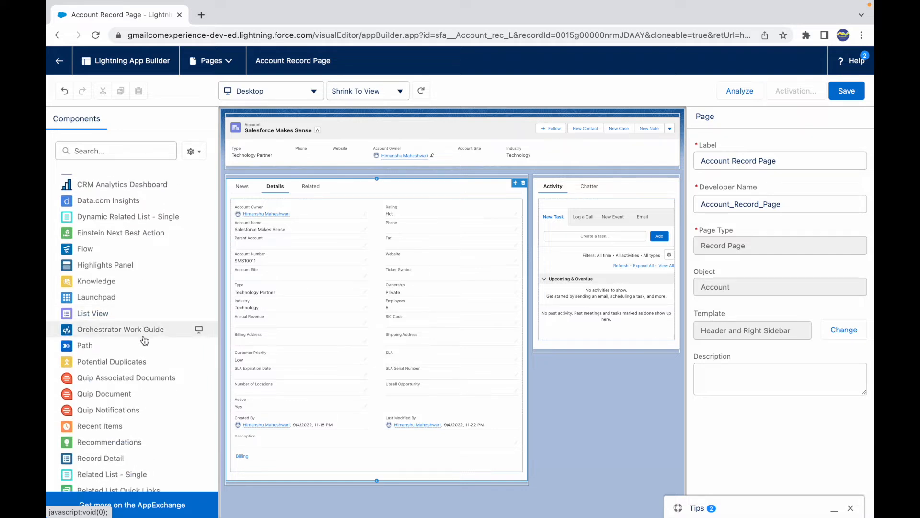
scroll(134, 384, "down", 10)
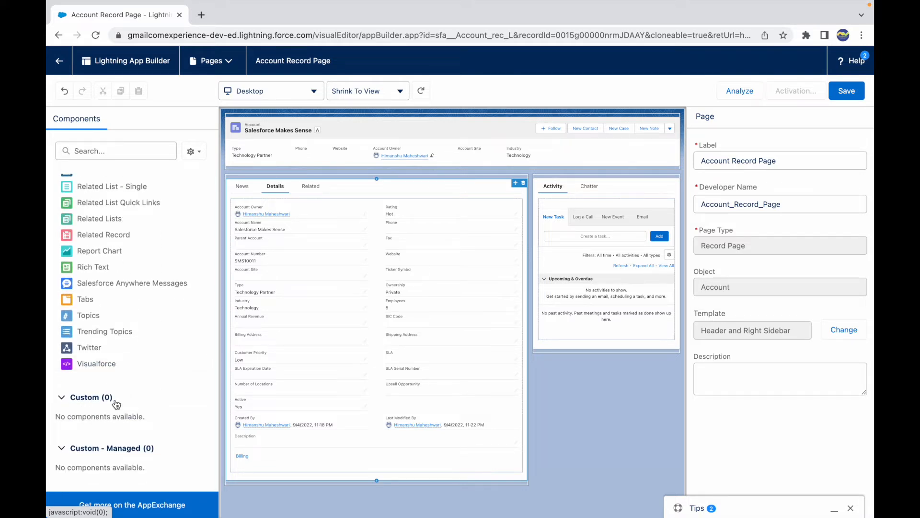
left_click(534, 326)
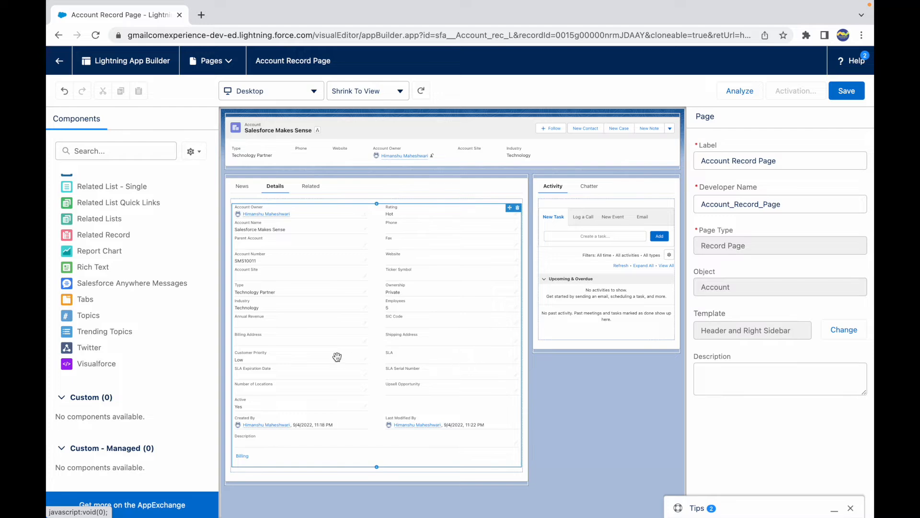
- Switch to the slide to highlight the sentence on configurable section visibility, then return to the App Builder
key("ctrl+Left")
left_click(710, 319)
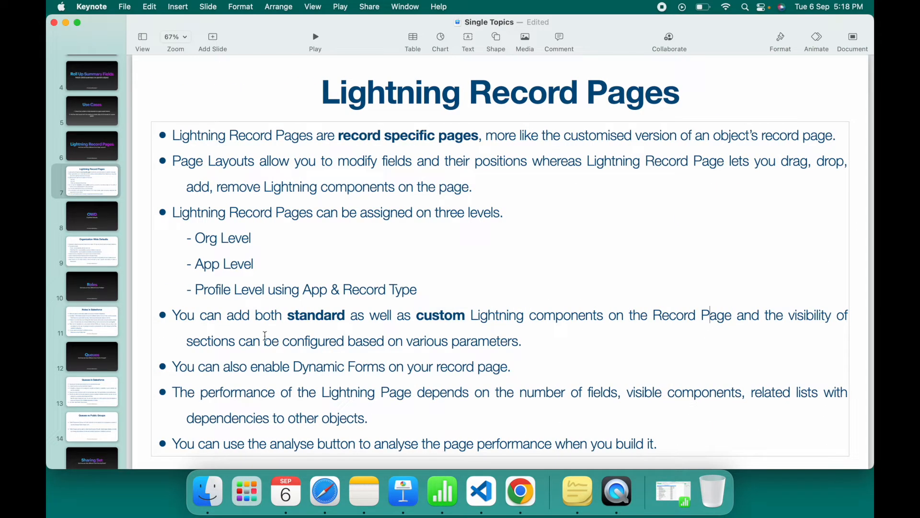
left_click_drag(235, 344, 514, 342)
left_click(528, 341)
key("ctrl+Right")
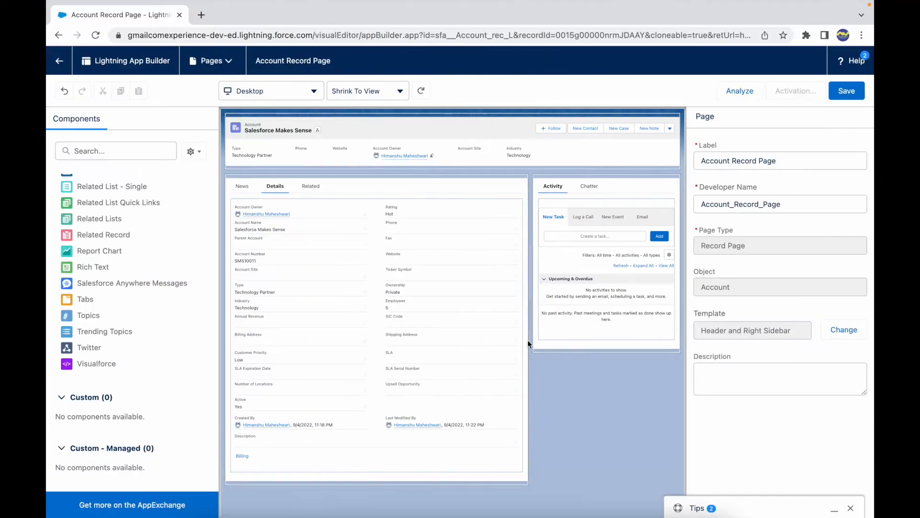
- Select the Activity/Chatter tabs component and add a visibility filter of Annual Revenue Greater Than 50000
left_click(614, 188)
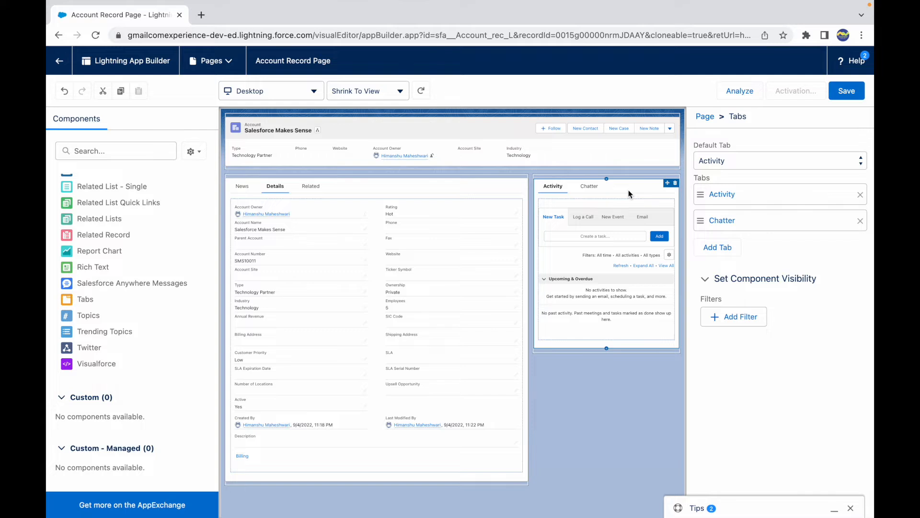
left_click(730, 318)
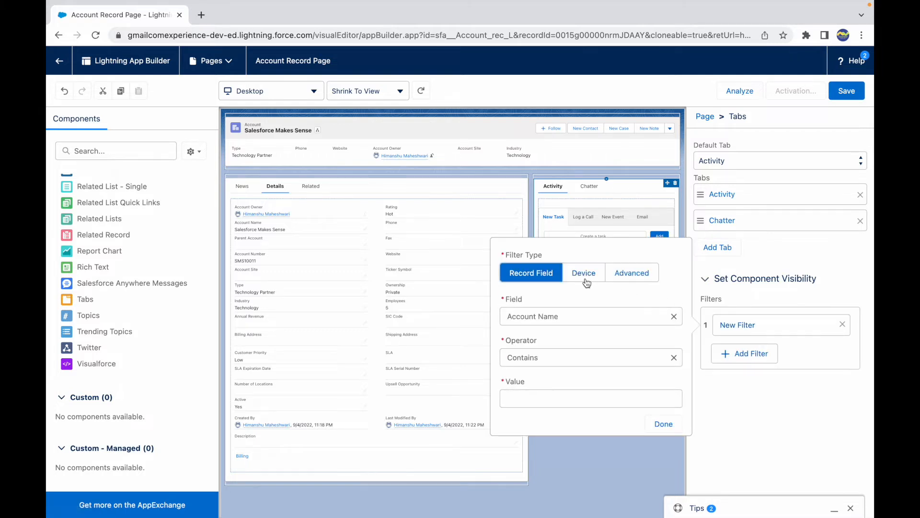
left_click(529, 401)
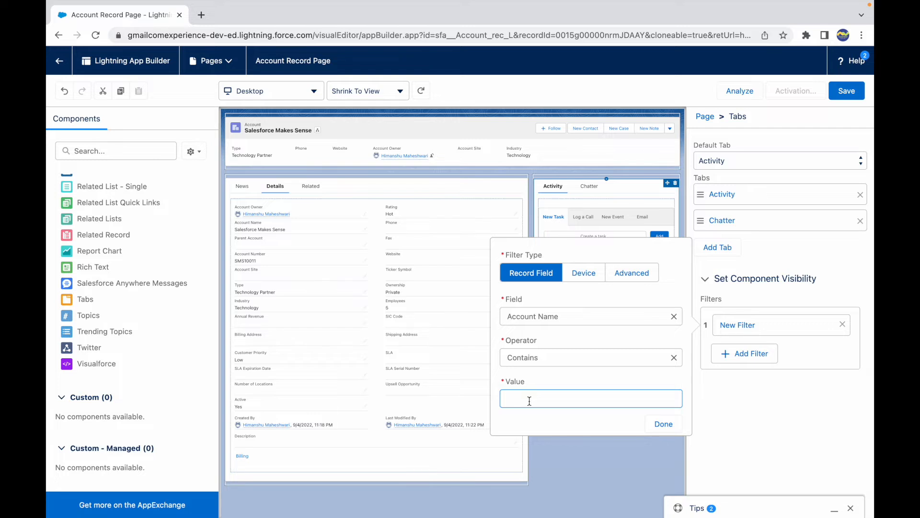
left_click(673, 317)
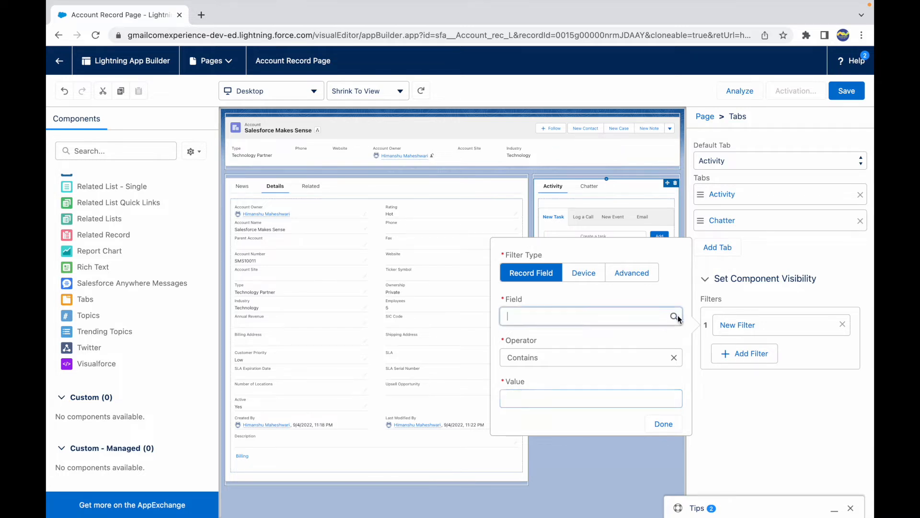
type("Reve")
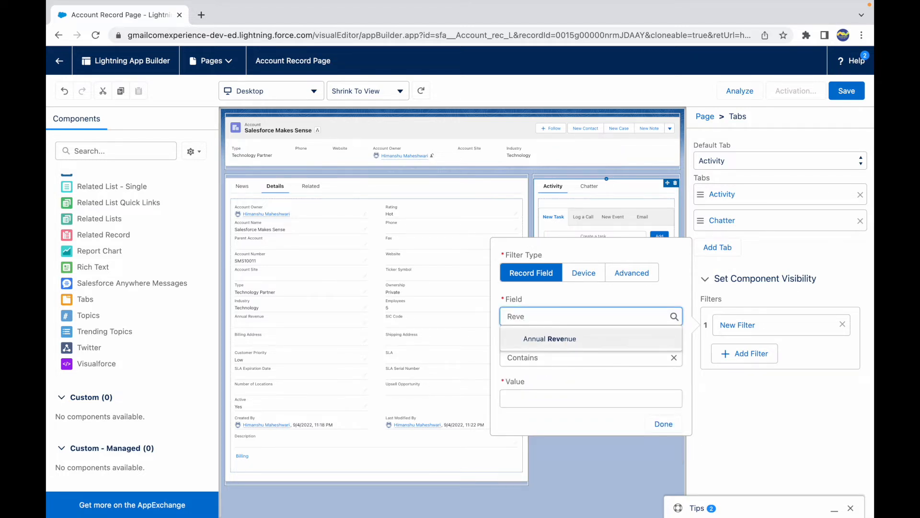
left_click(544, 341)
left_click(544, 357)
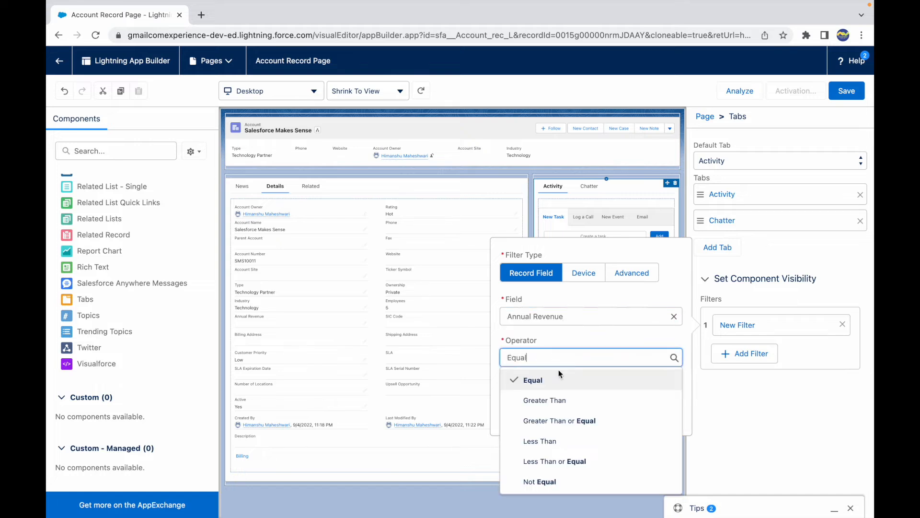
left_click(541, 400)
left_click(543, 403)
left_click(560, 425)
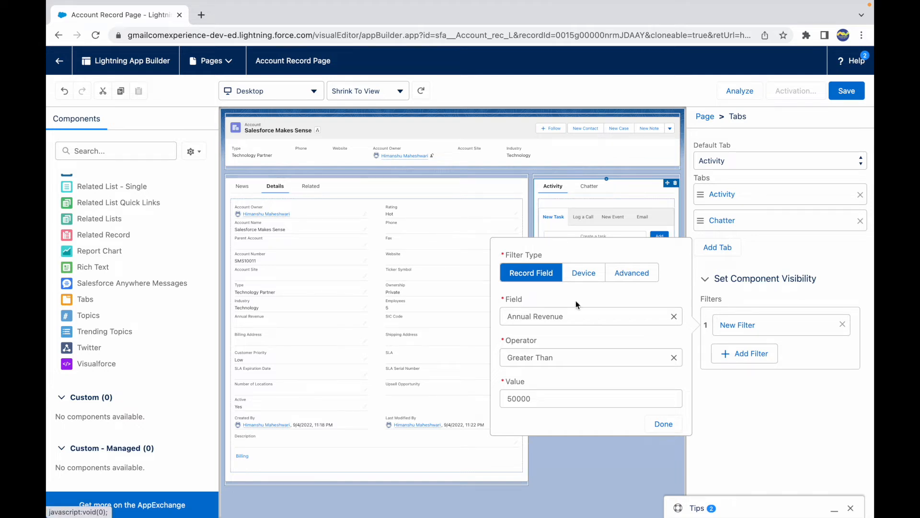
- Change the filter to the Device type with Form Factor Equal Phone
left_click(591, 276)
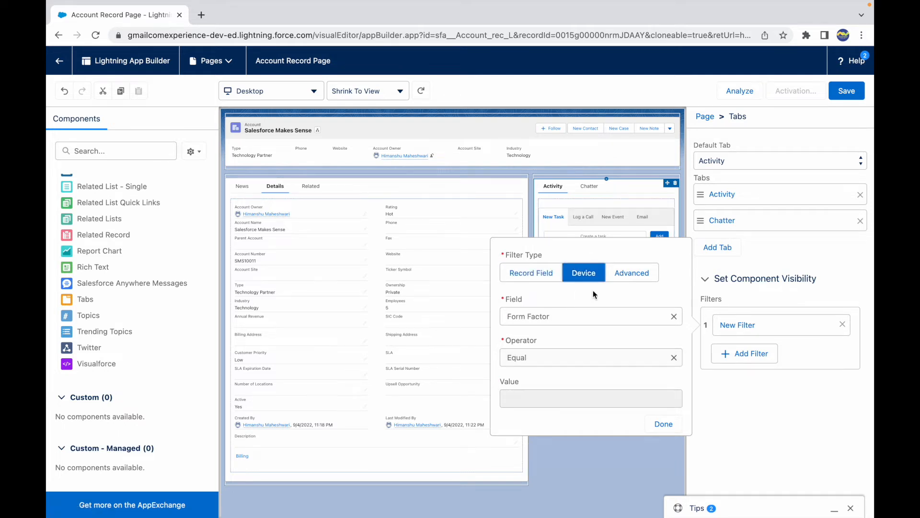
left_click(556, 322)
left_click(543, 371)
left_click(674, 316)
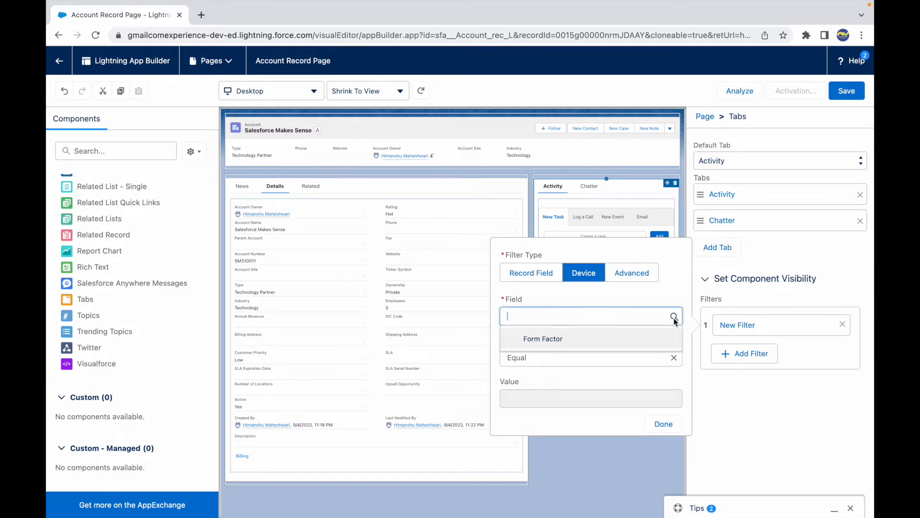
type("Form")
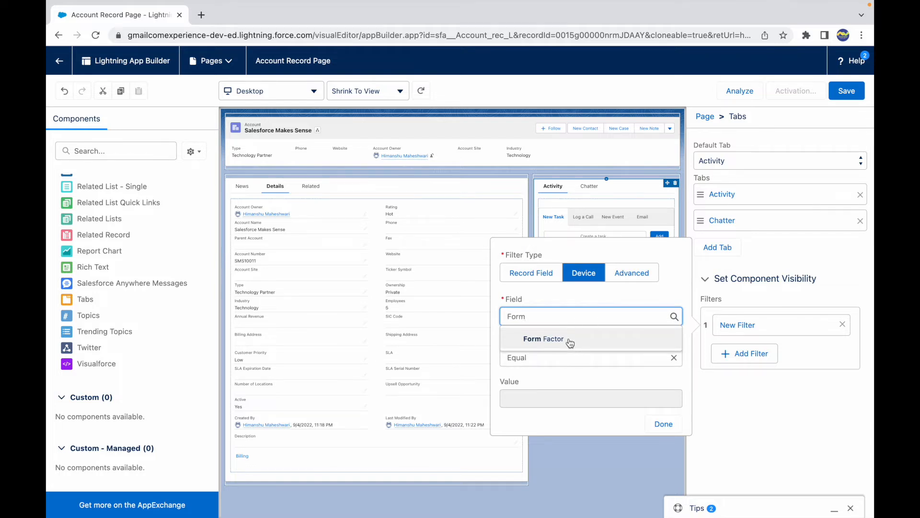
left_click(572, 343)
left_click(546, 399)
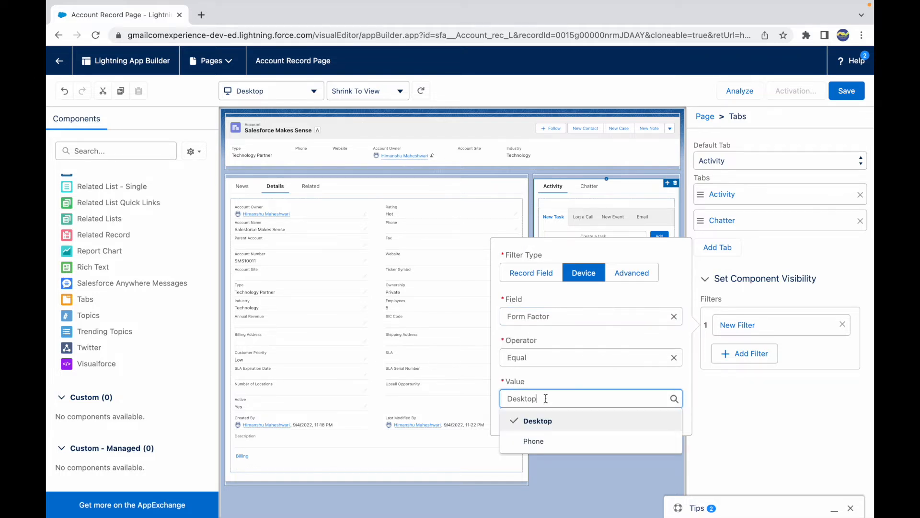
left_click(531, 441)
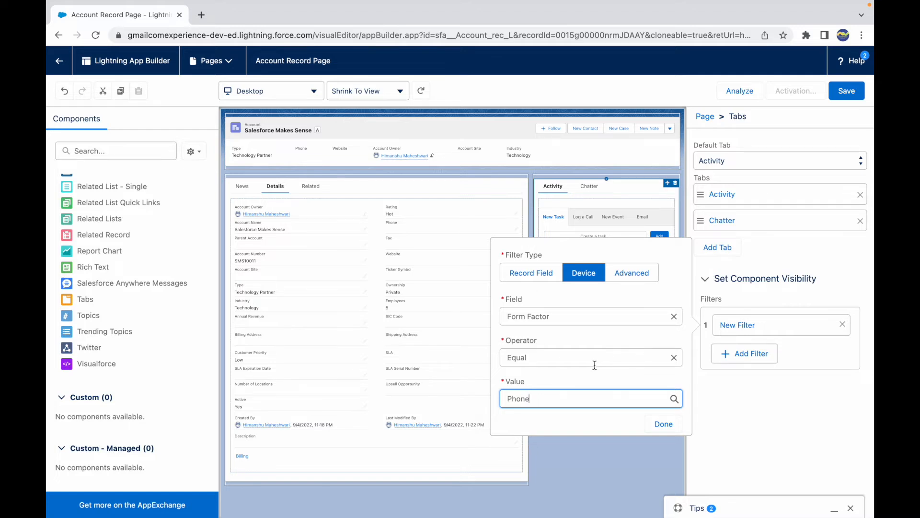
- Switch the visibility filter to Advanced and pick the field User > Profile > Name
left_click(643, 271)
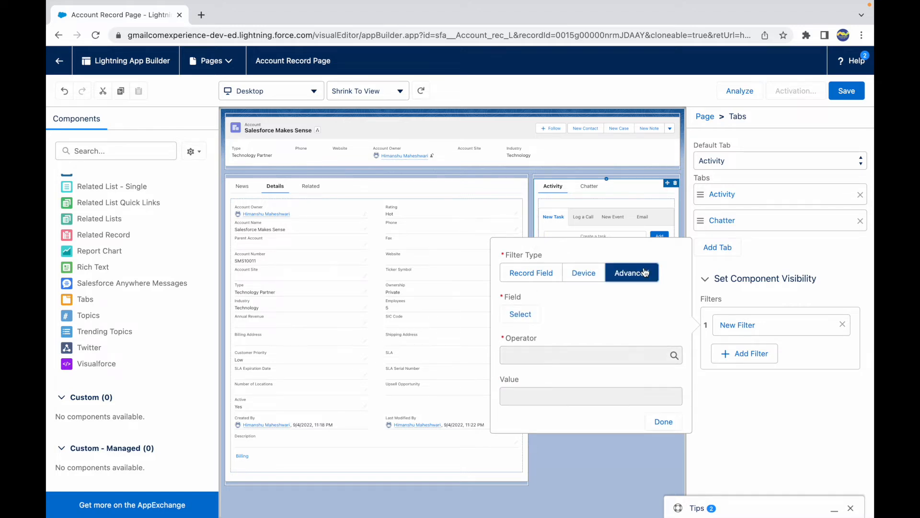
left_click(521, 315)
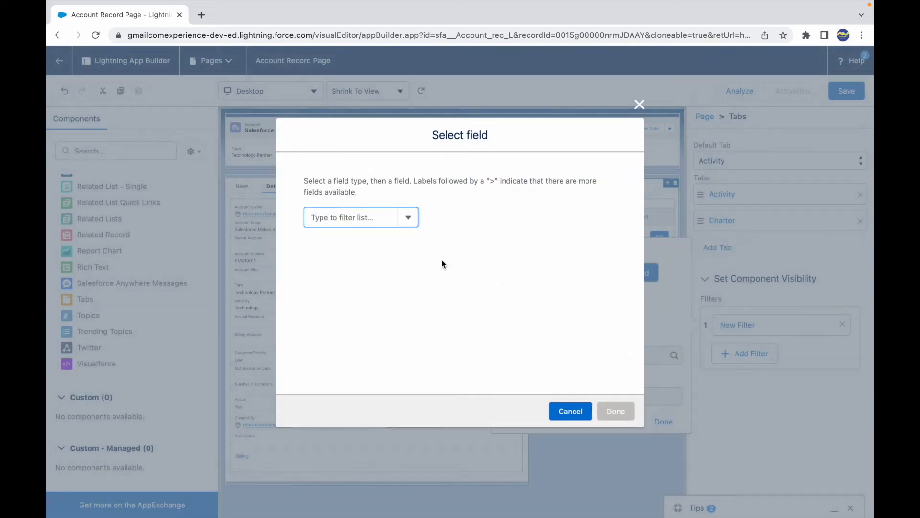
left_click(337, 223)
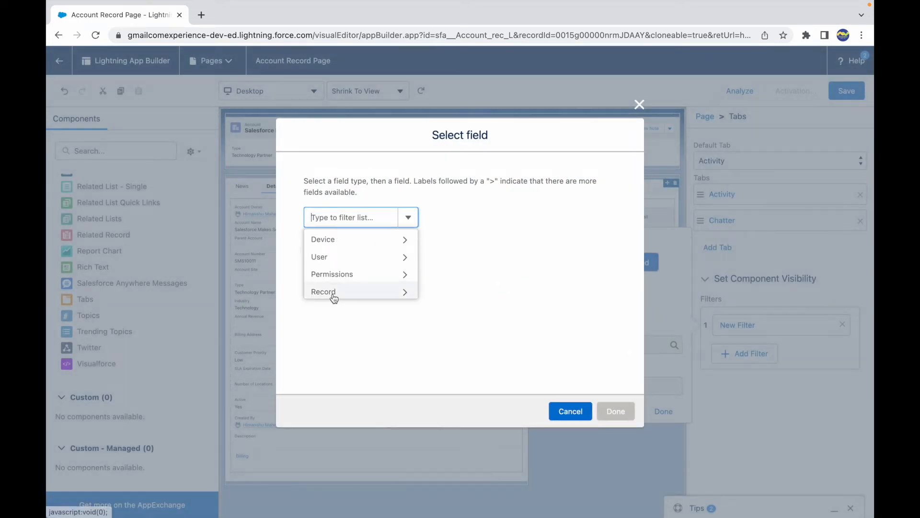
left_click(355, 259)
left_click(364, 219)
type("Profi")
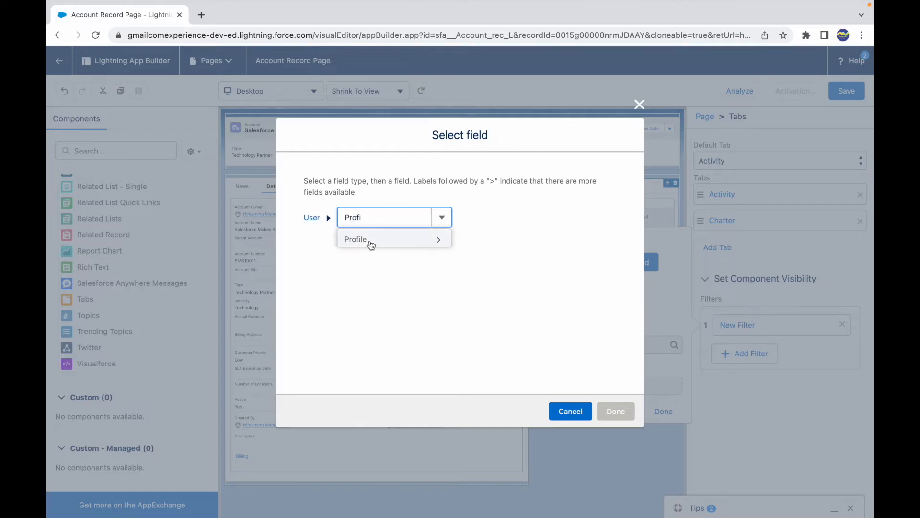
left_click(369, 241)
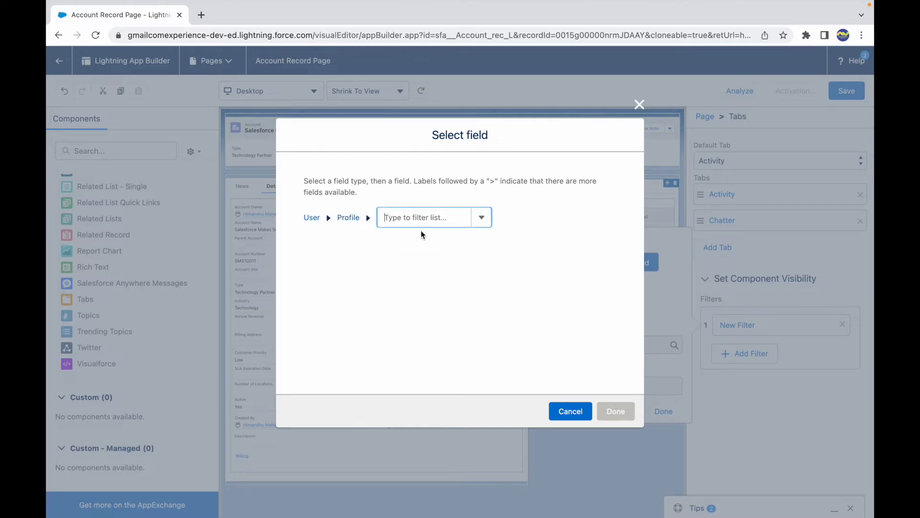
type("Name")
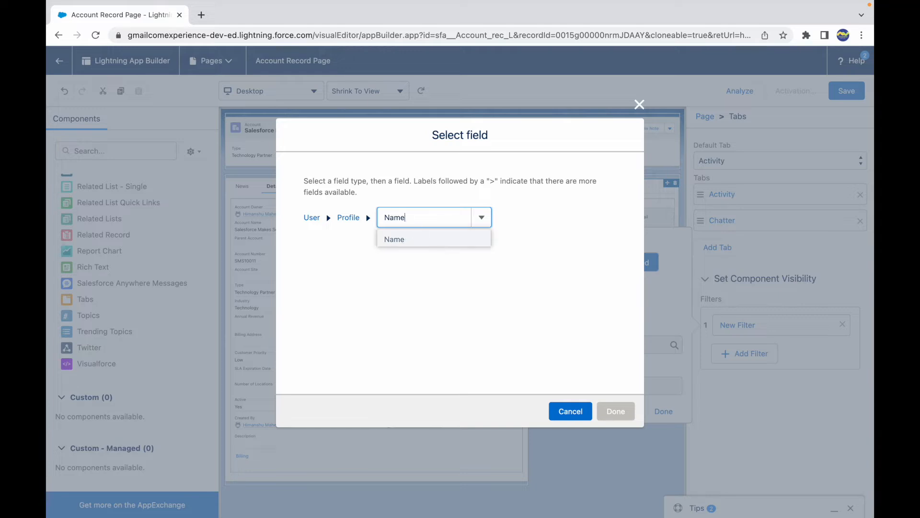
left_click(404, 240)
left_click(614, 411)
- Set the filter operator to Equal and the value to System Administrator, then close the filter editor
left_click(544, 381)
left_click(544, 341)
left_click(538, 385)
left_click(539, 385)
type("System Administrator")
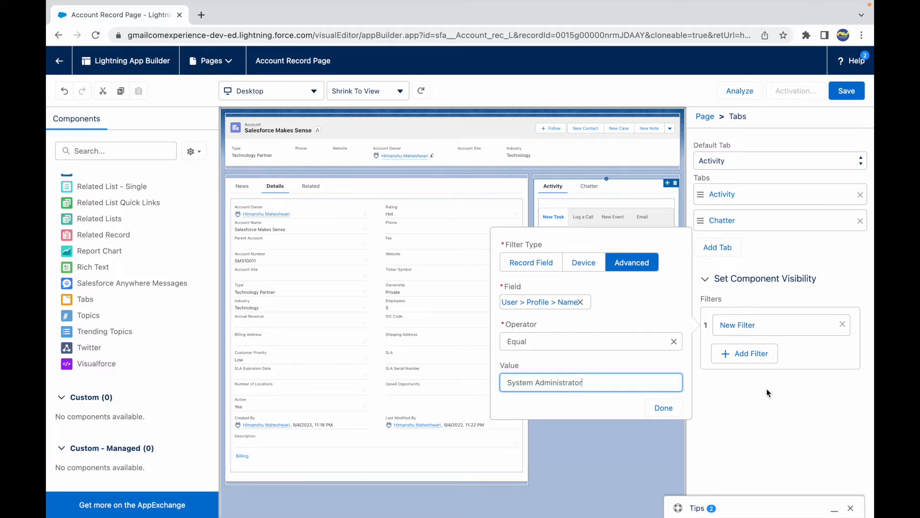
left_click(763, 420)
- Switch to the slide and highlight the words Dynamic Forms in the bullet about enabling them
key("ctrl+Up")
left_click(425, 260)
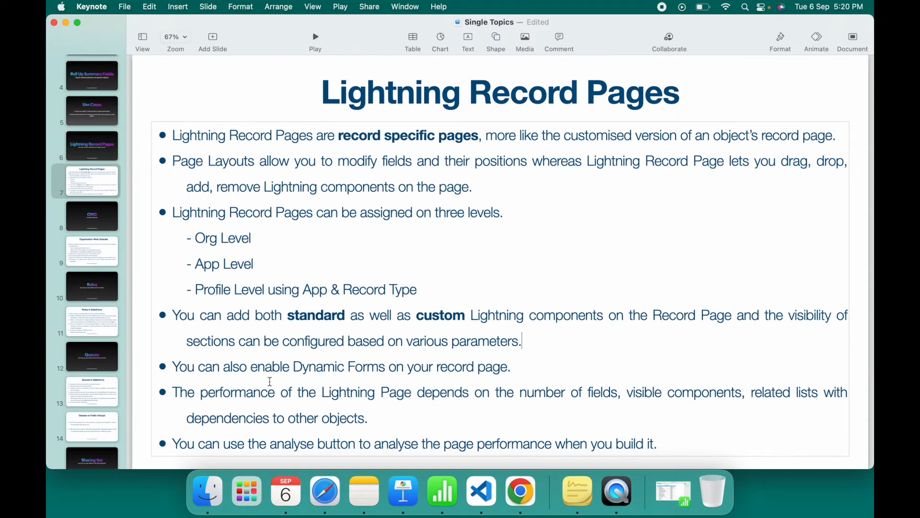
left_click_drag(188, 367, 509, 368)
left_click(517, 368)
left_click_drag(290, 367, 390, 366)
left_click(451, 366)
left_click_drag(293, 366, 385, 367)
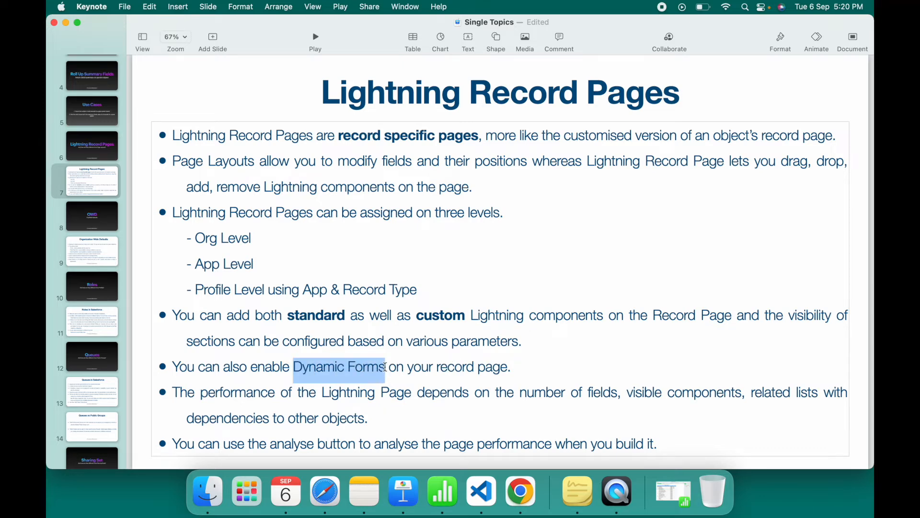
- Return to the App Builder and inspect the Highlights Panel and Record Detail component properties
key("ctrl+Up")
left_click(473, 43)
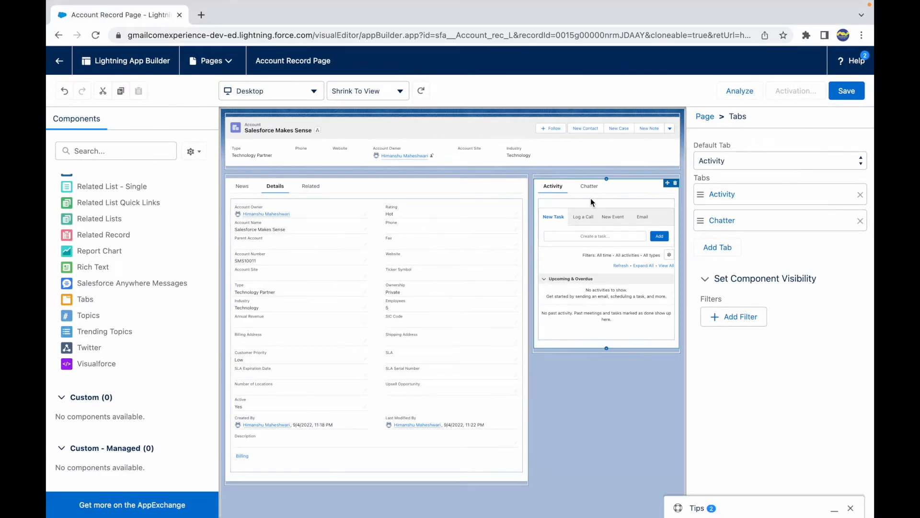
left_click(556, 153)
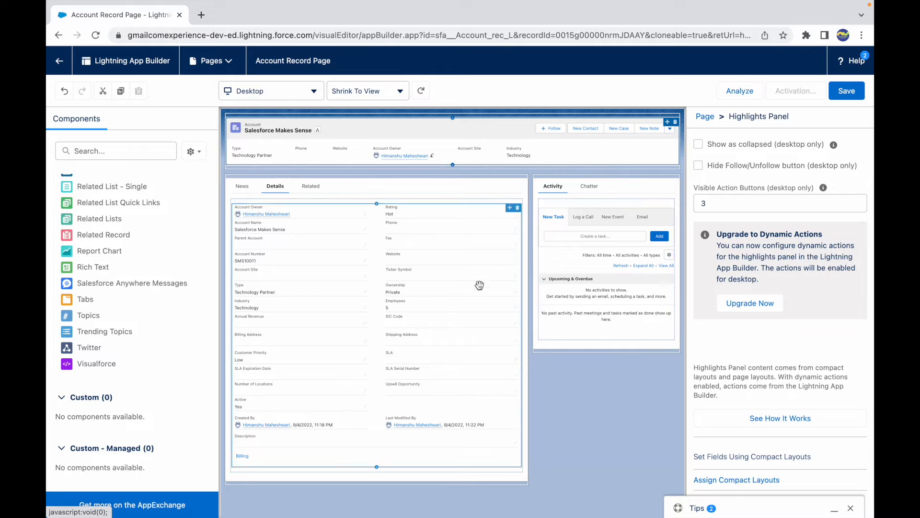
left_click(309, 324)
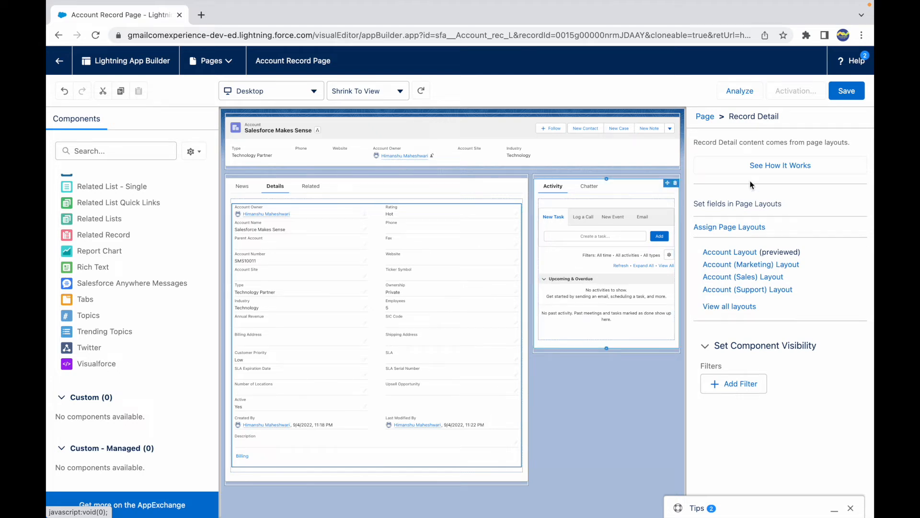
left_click(537, 155)
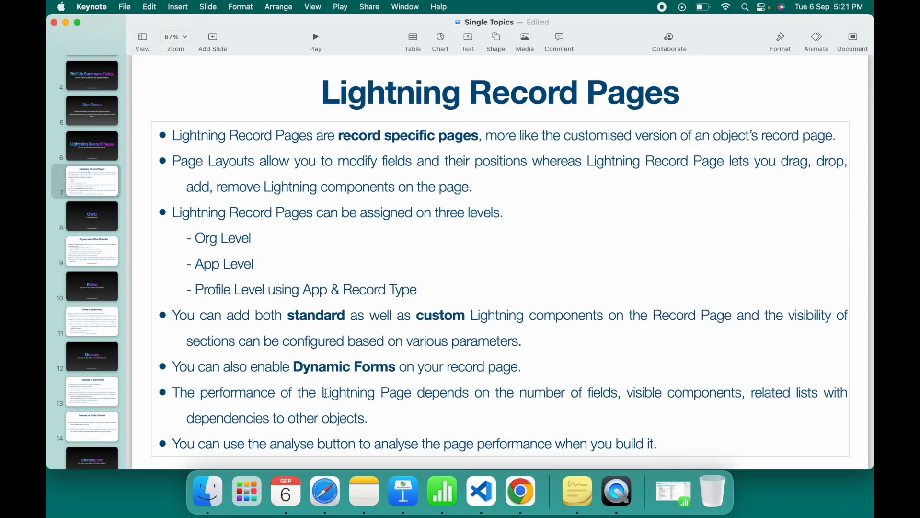
- On the slide, highlight the performance bullet's phrases and make the word "performance" bold
left_click_drag(585, 394, 750, 390)
left_click(776, 390)
left_click_drag(224, 416, 370, 417)
left_click(374, 419)
left_click_drag(317, 392, 409, 390)
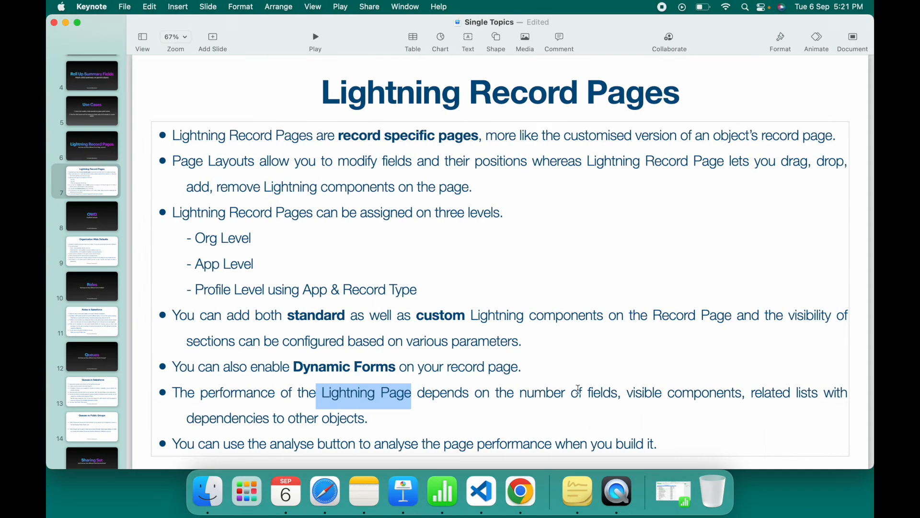
left_click_drag(756, 392, 814, 392)
left_click_drag(630, 393, 723, 393)
left_click(731, 392)
left_click_drag(592, 393, 812, 393)
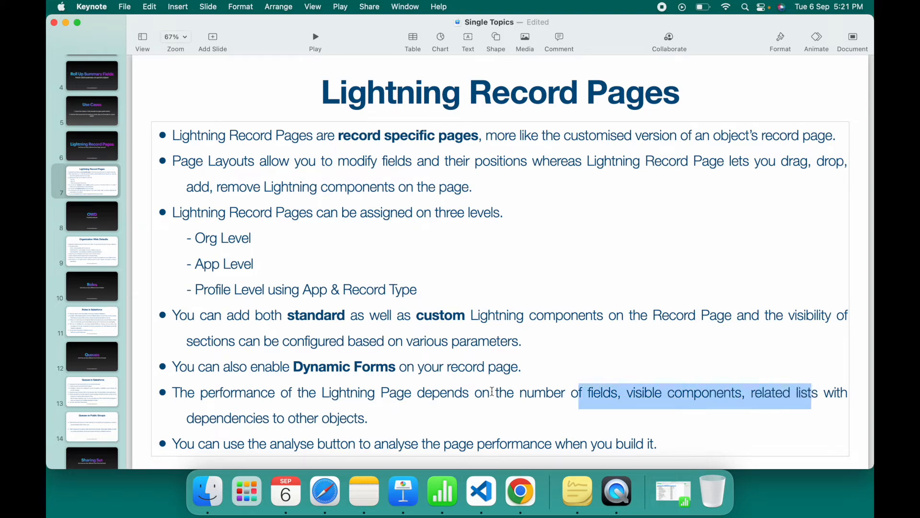
left_click_drag(330, 392, 409, 394)
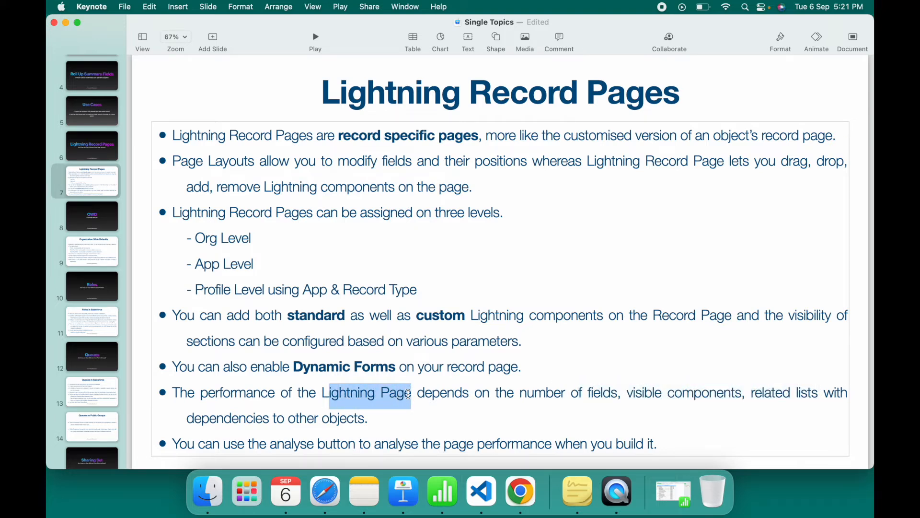
double_click(242, 392)
key("super+b")
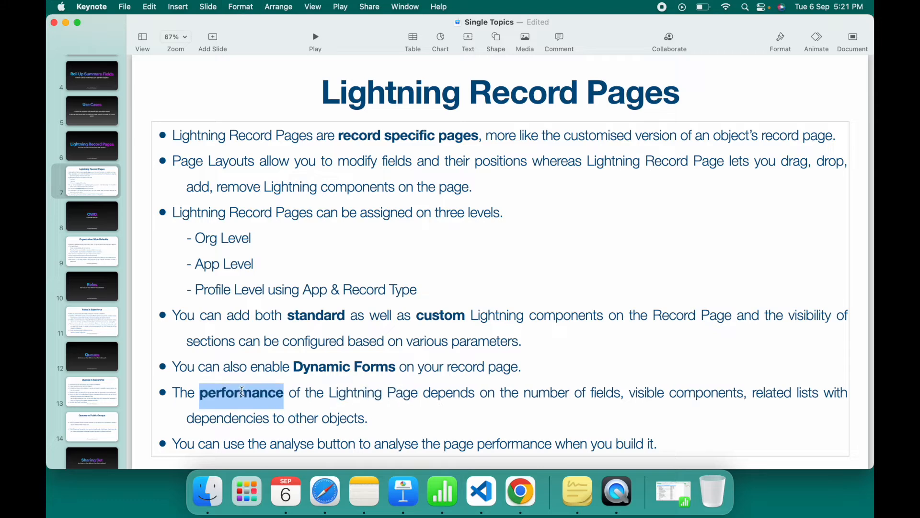
- Return to the App Builder, run Analyze, and review the Desktop page performance breakdown
left_click(316, 409)
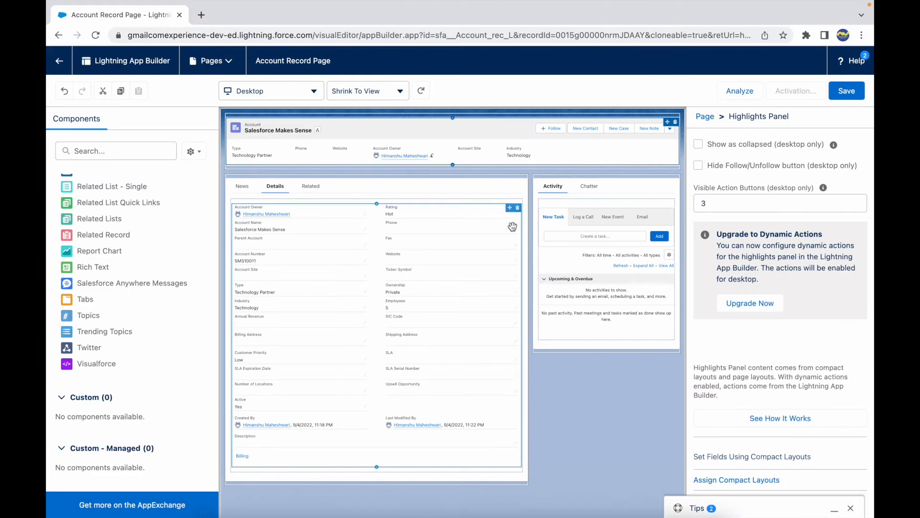
left_click(741, 95)
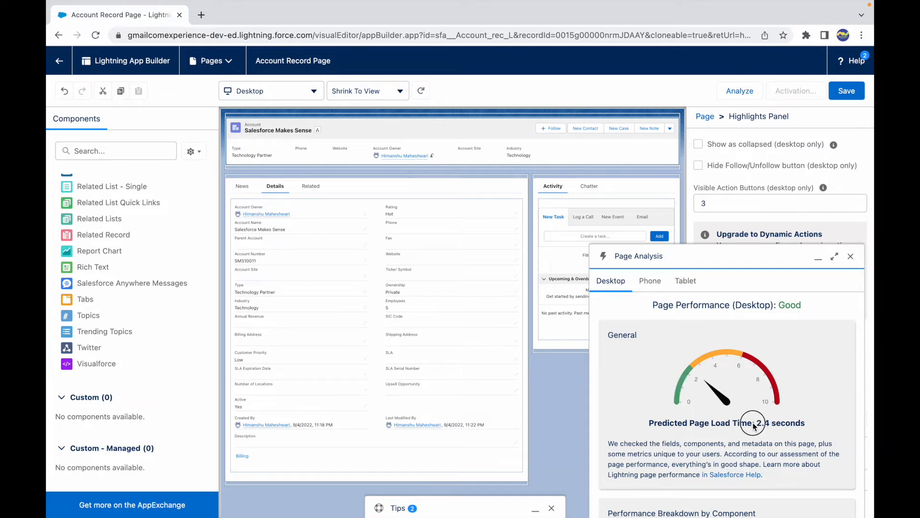
scroll(714, 434, "down", 3)
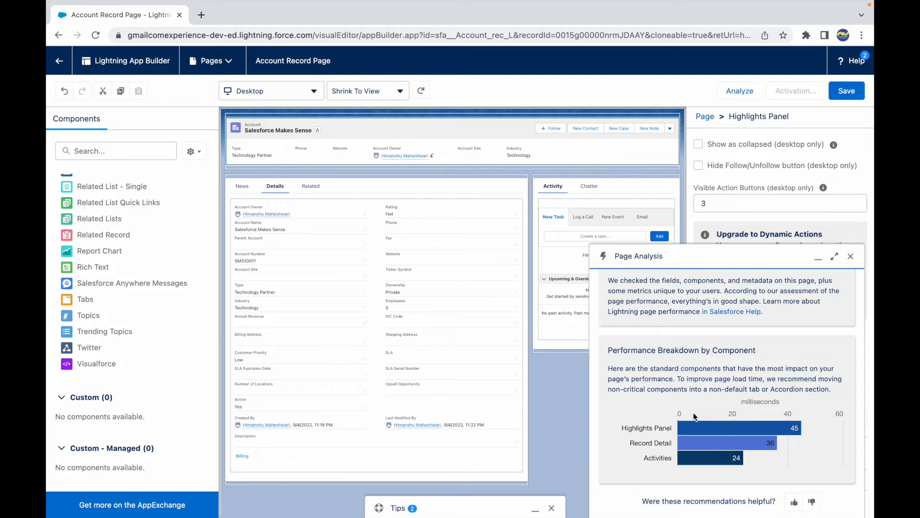
left_click(623, 194)
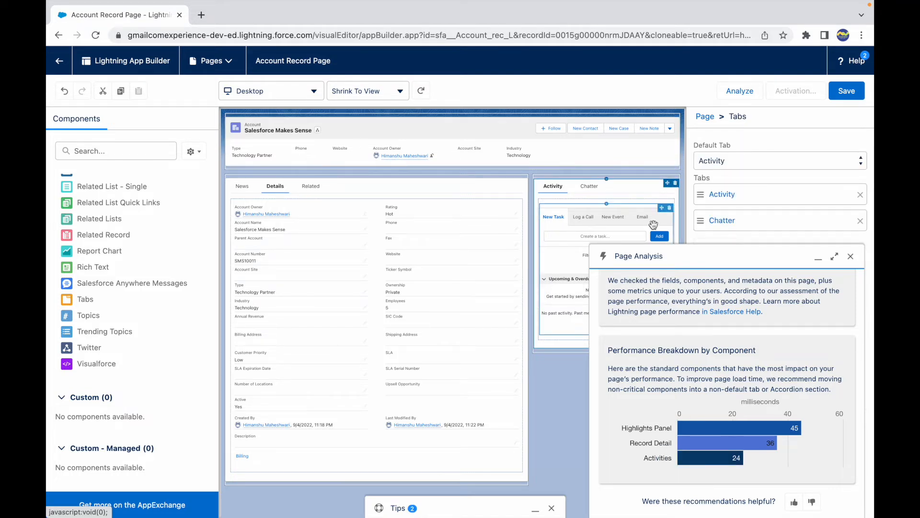
scroll(749, 389, "up", 3)
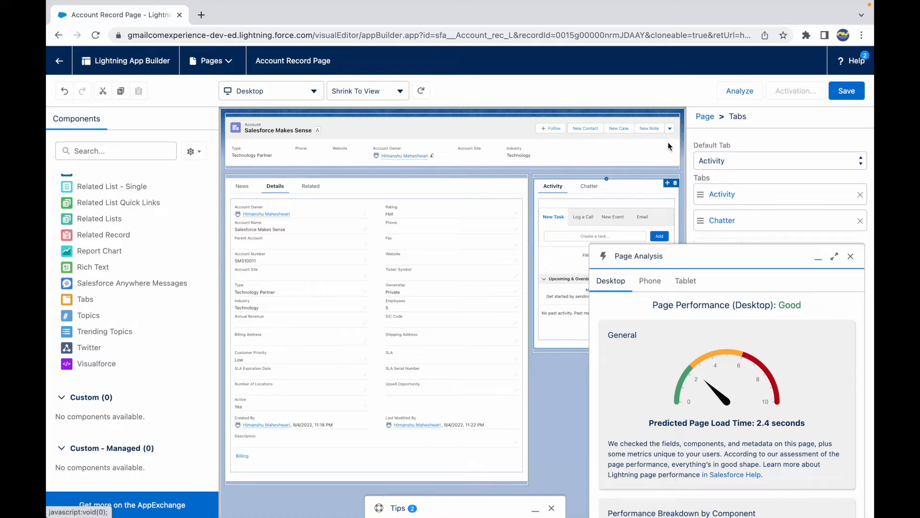
- Review the Phone and Tablet performance results, then close the Tips and Page Analysis panels
left_click(647, 280)
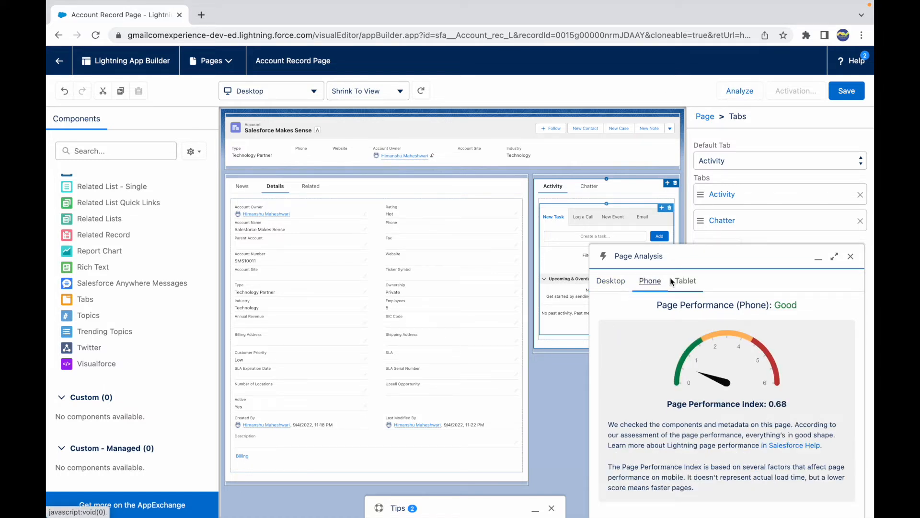
left_click(681, 282)
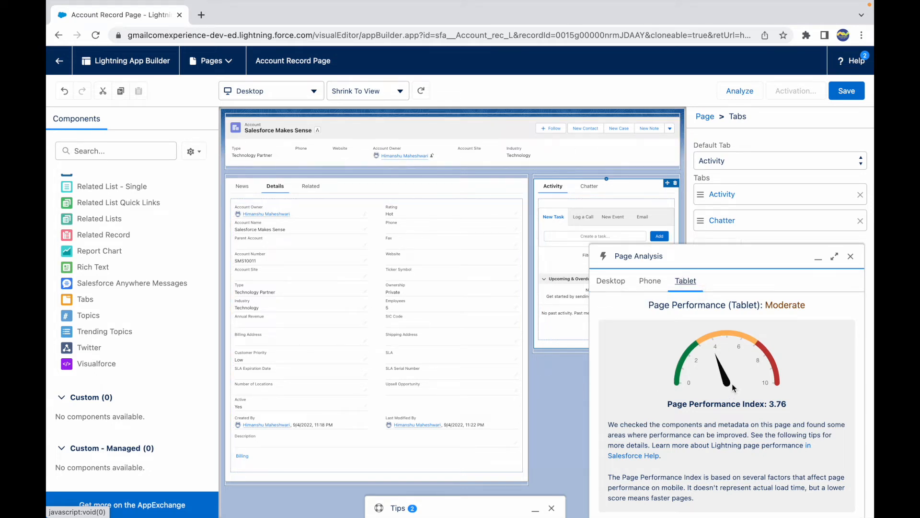
scroll(703, 399, "down", 3)
scroll(663, 393, "up", 3)
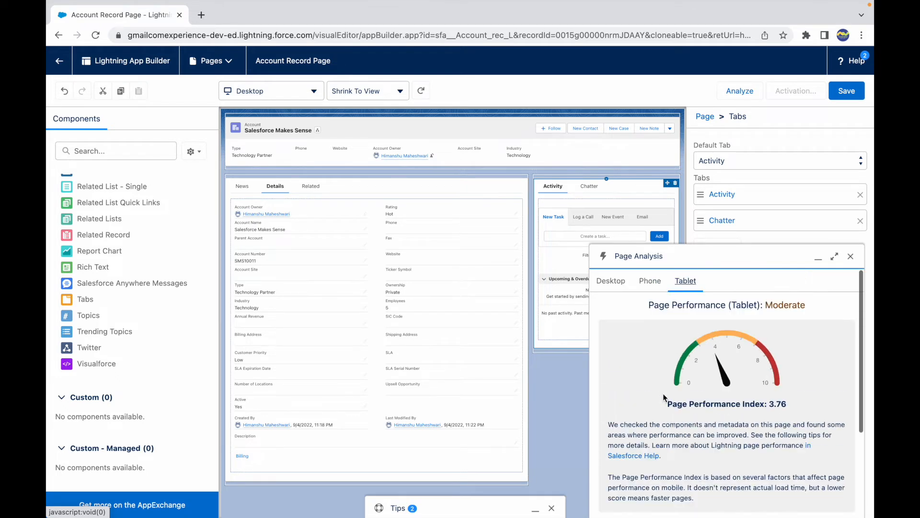
scroll(698, 442, "down", 3)
left_click(618, 413)
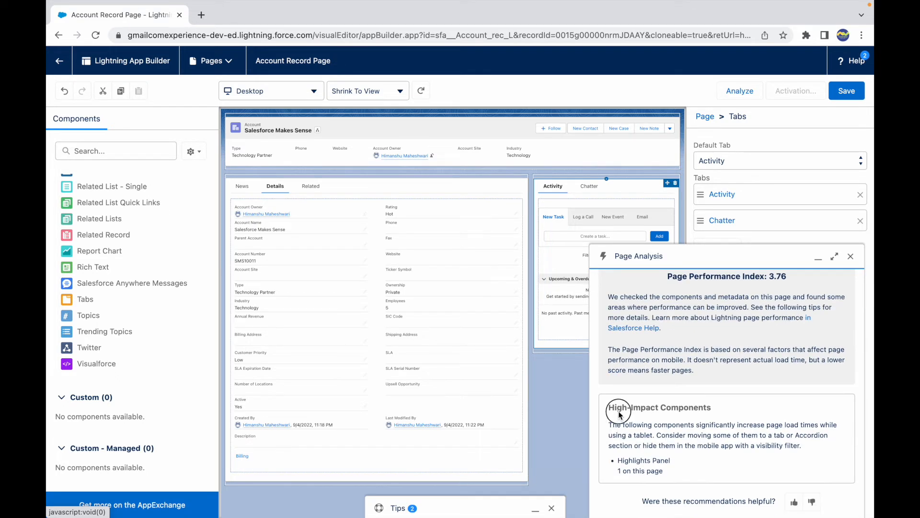
scroll(733, 410, "up", 3)
scroll(704, 367, "down", 3)
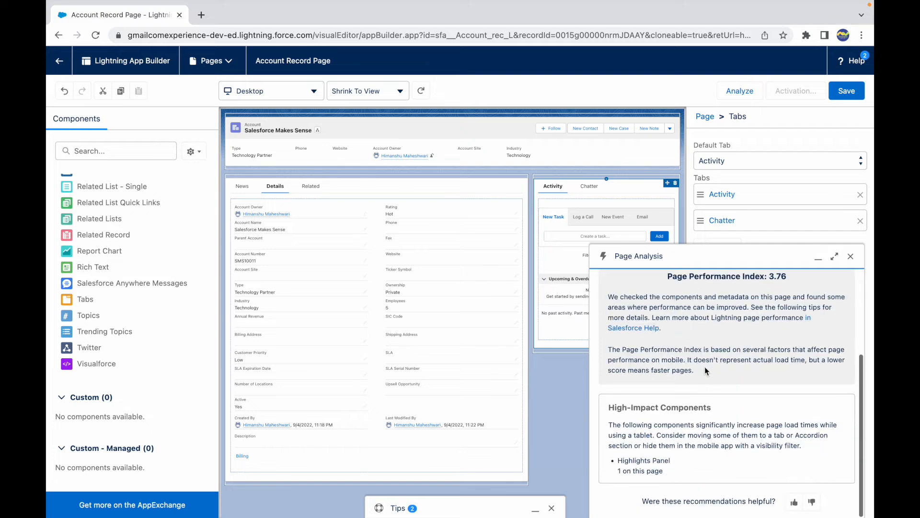
scroll(627, 385, "up", 3)
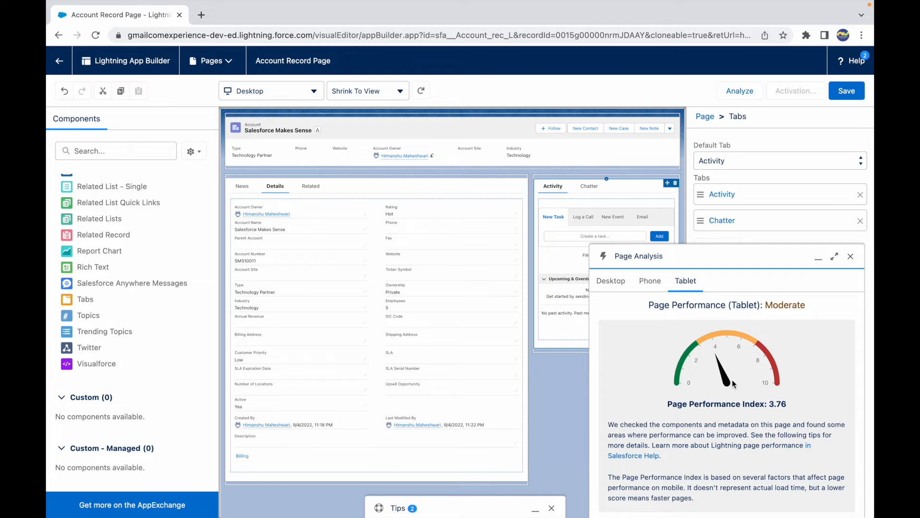
left_click(476, 505)
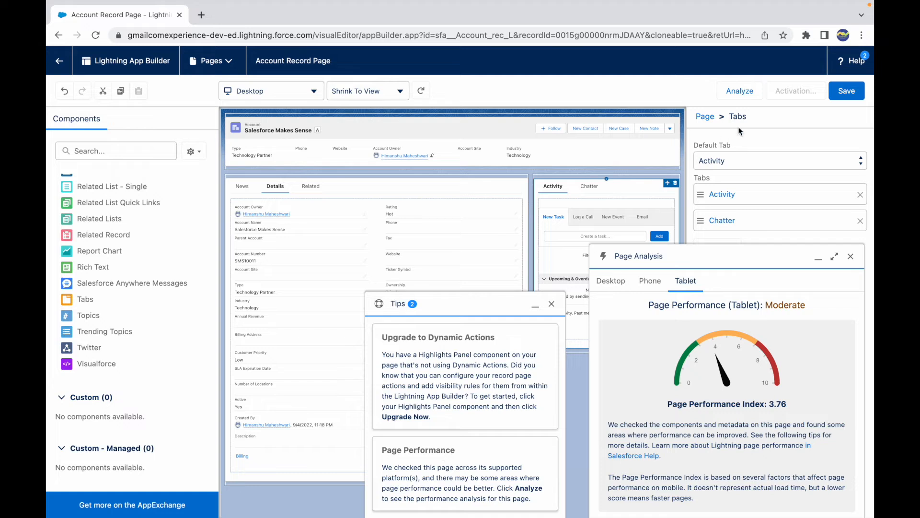
left_click(740, 92)
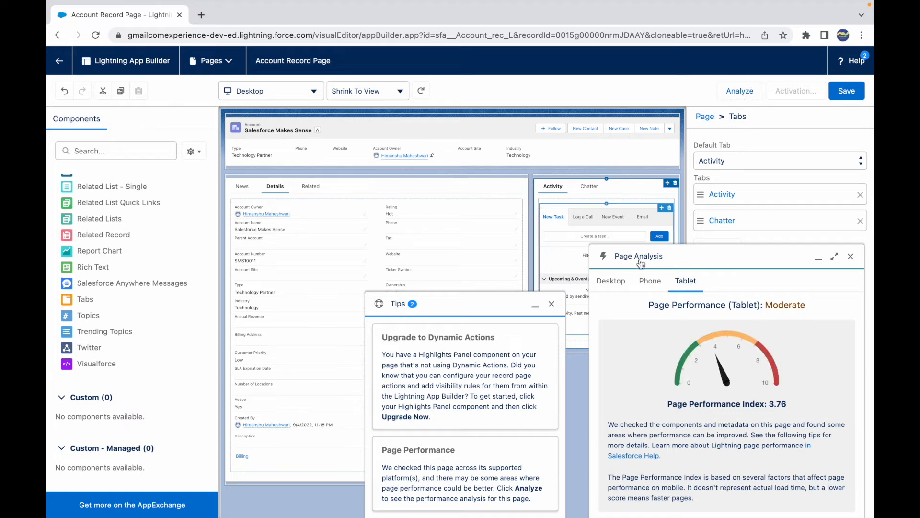
left_click(551, 304)
left_click(849, 253)
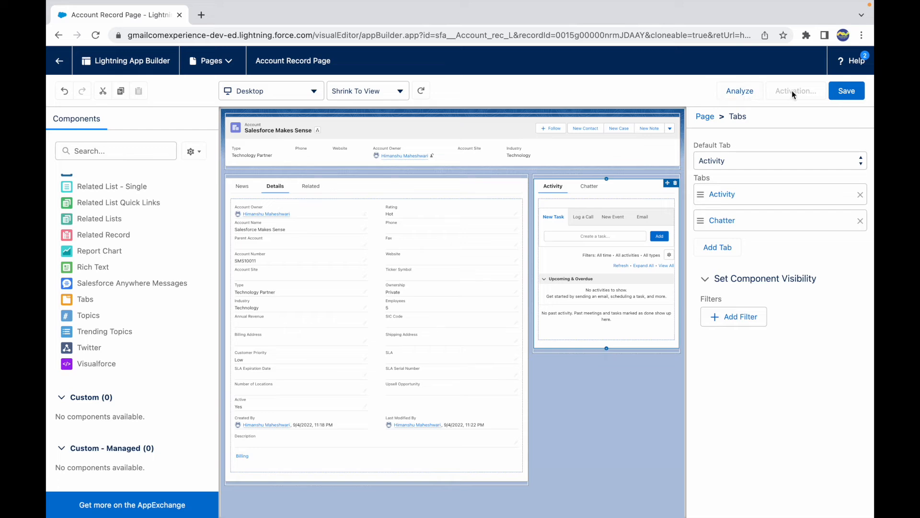
- Save the Account Record Page and choose to activate it
left_click(851, 95)
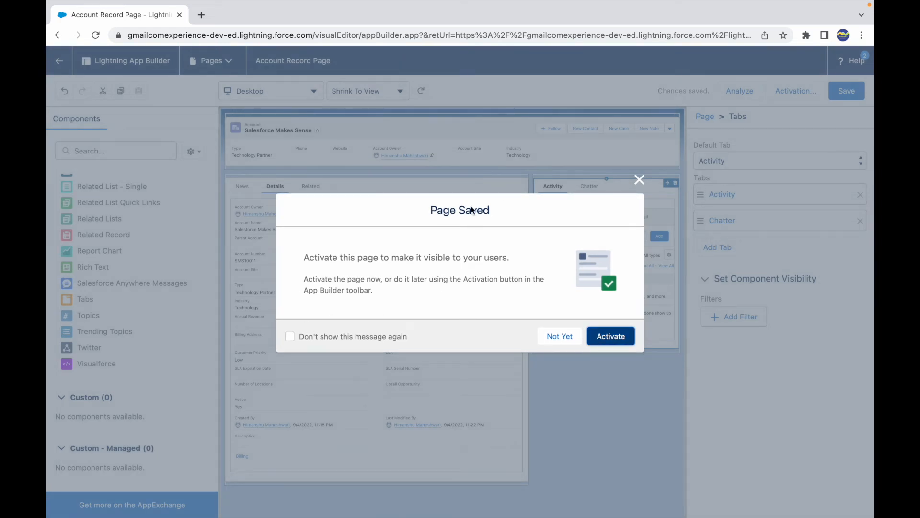
left_click(611, 335)
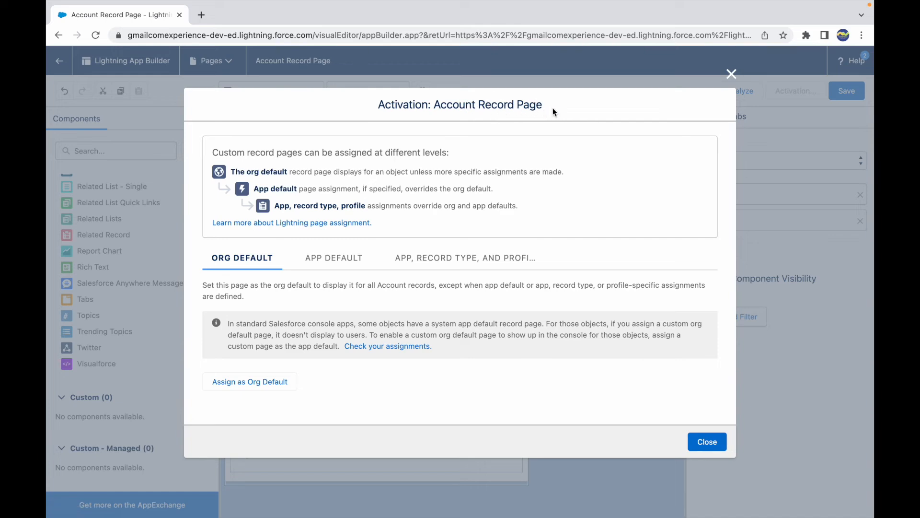
- Switch to the slide and highlight the Org Level and App Level assignment lines
key("ctrl+Up")
left_click(442, 189)
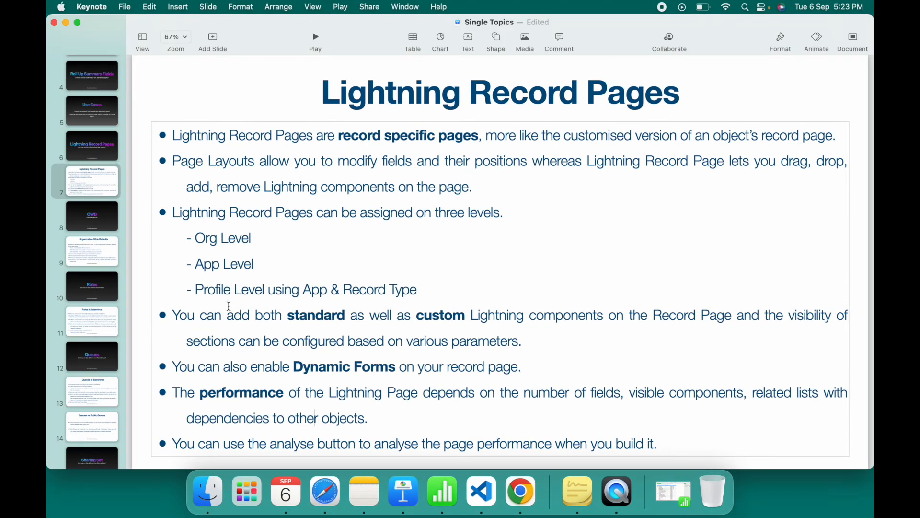
left_click_drag(196, 239, 254, 239)
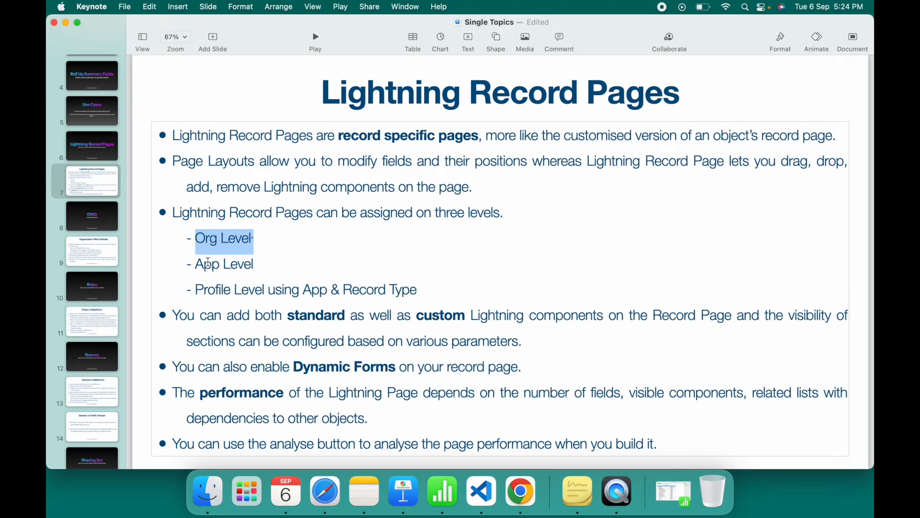
left_click_drag(197, 264, 253, 264)
left_click(208, 239)
double_click(208, 239)
double_click(204, 263)
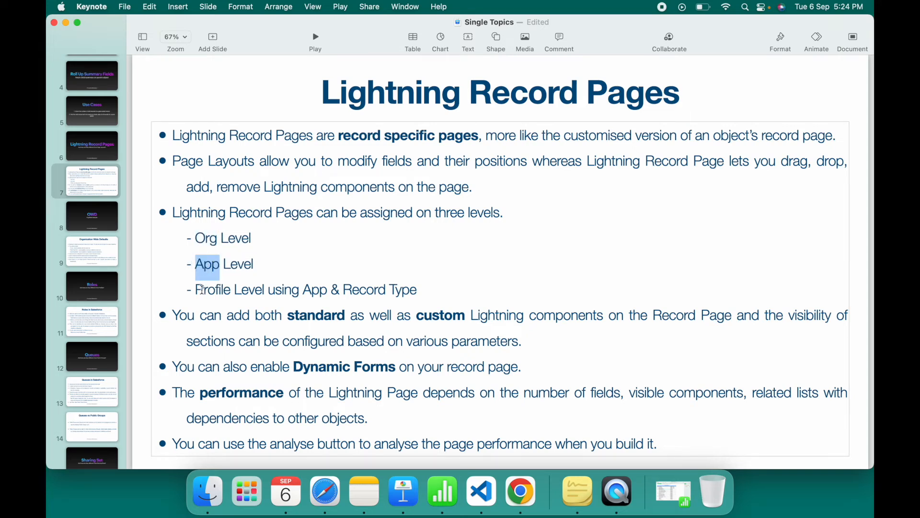
- Highlight 'App & Record Type' on the slide's Profile Level line, then switch back to Google Chrome
left_click_drag(202, 289, 444, 285)
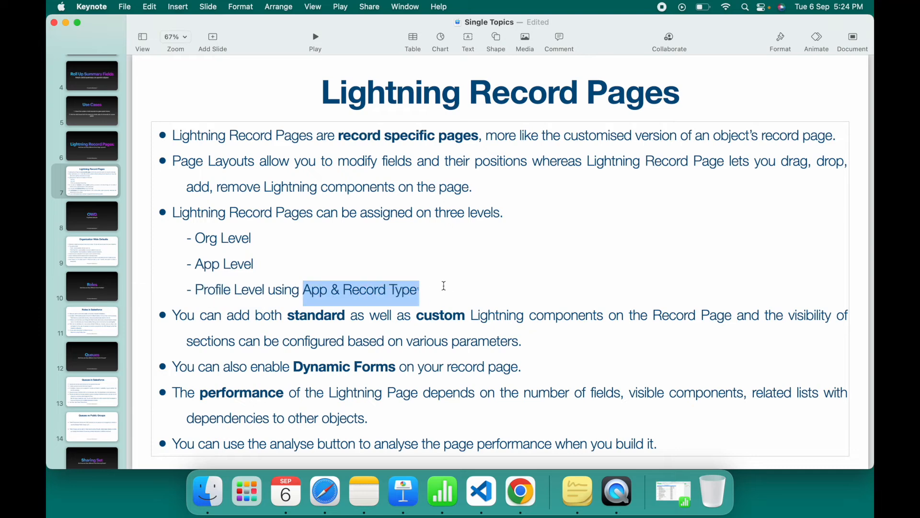
left_click(216, 242)
key("ctrl+Up")
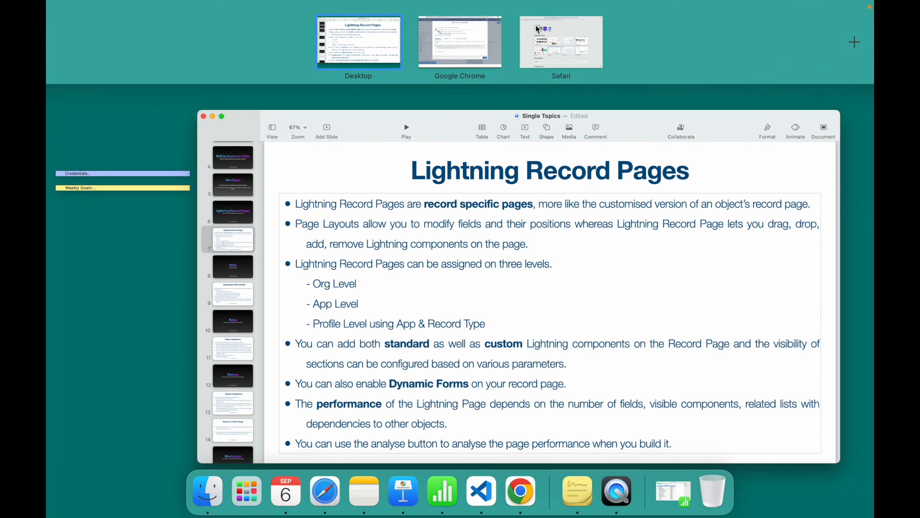
left_click(444, 47)
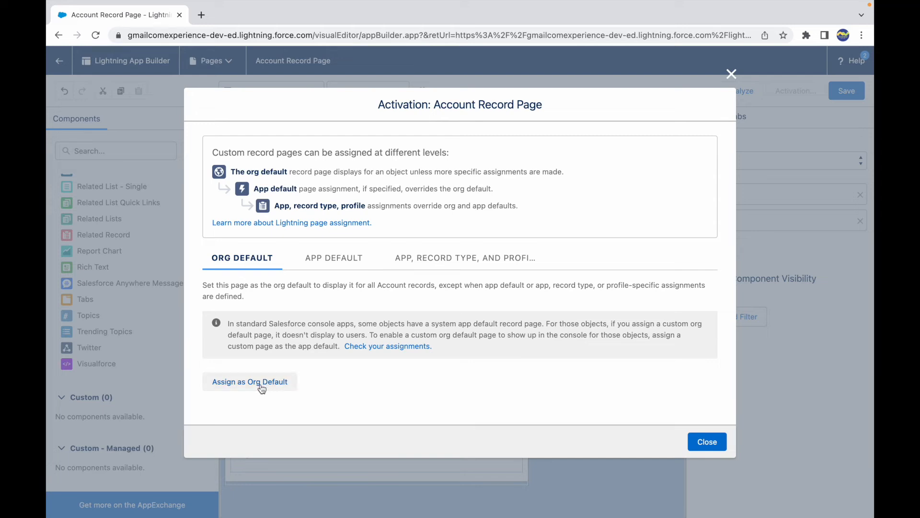
- Open the App Default assignment, tick the Sales and Service Console apps, then go back without assigning
left_click(337, 260)
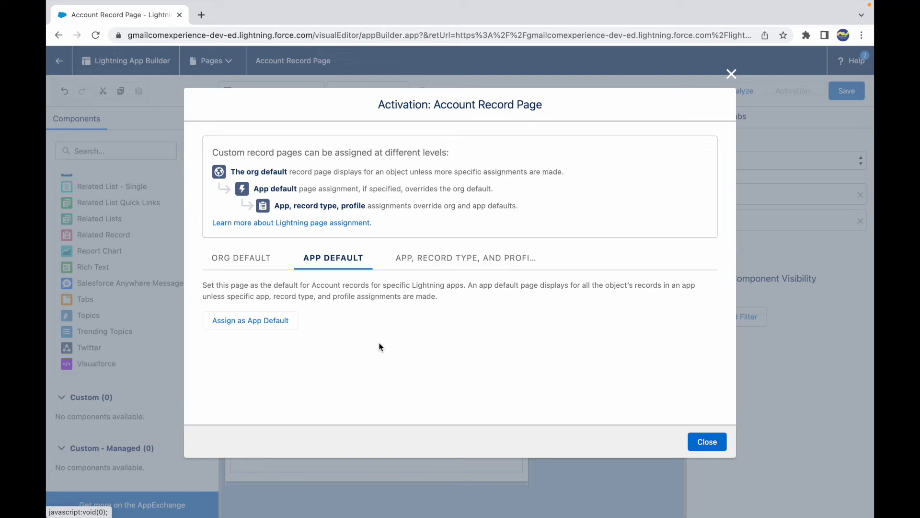
left_click(247, 318)
scroll(248, 312, "down", 1)
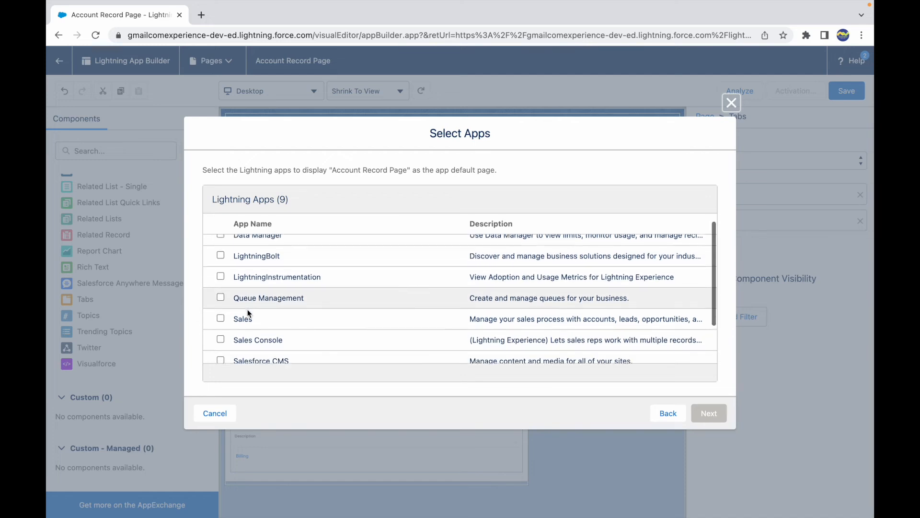
left_click(220, 300)
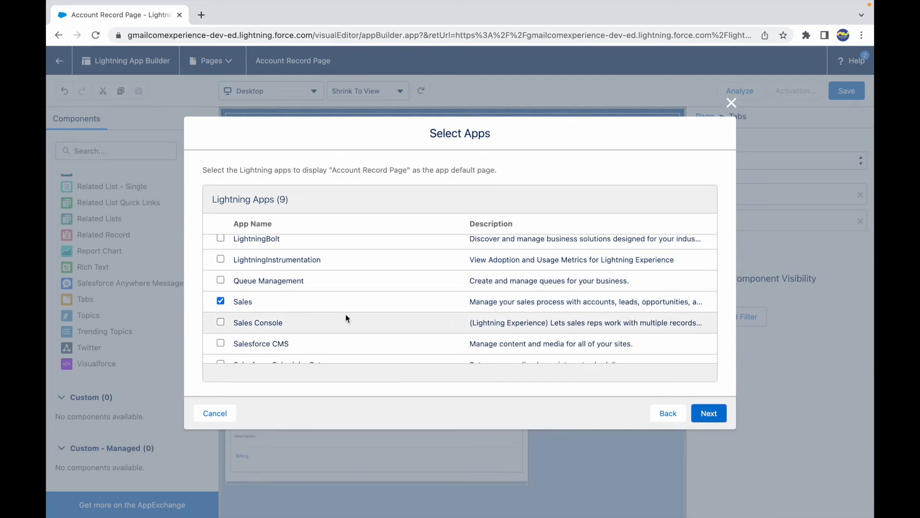
scroll(346, 315, "down", 2)
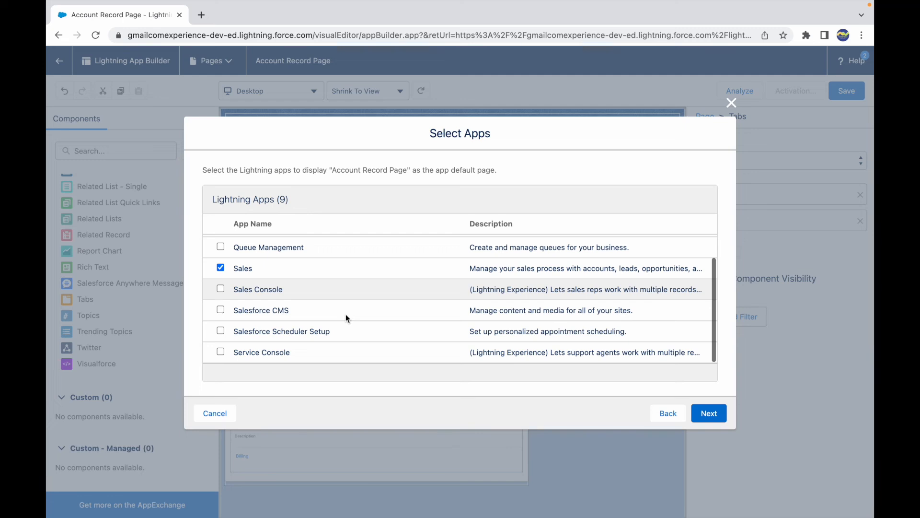
left_click(221, 351)
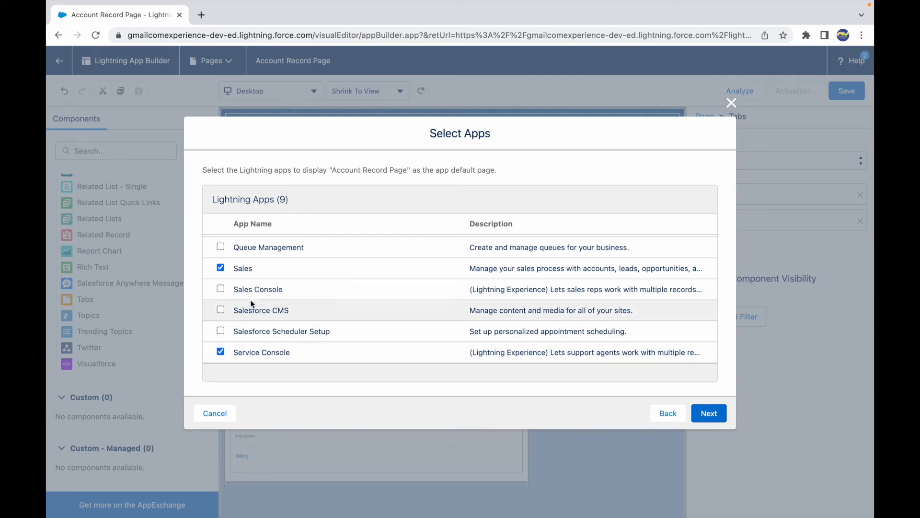
left_click_drag(234, 354, 329, 351)
scroll(280, 261, "up", 3)
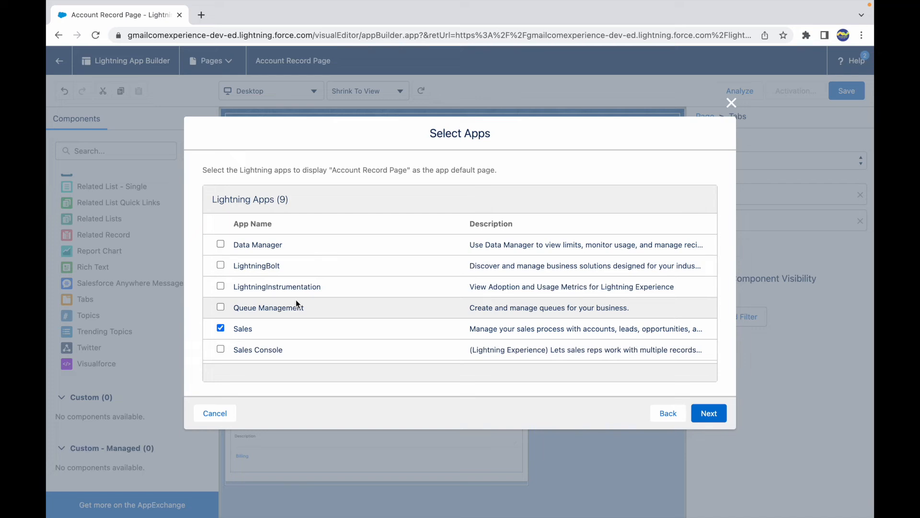
left_click(668, 412)
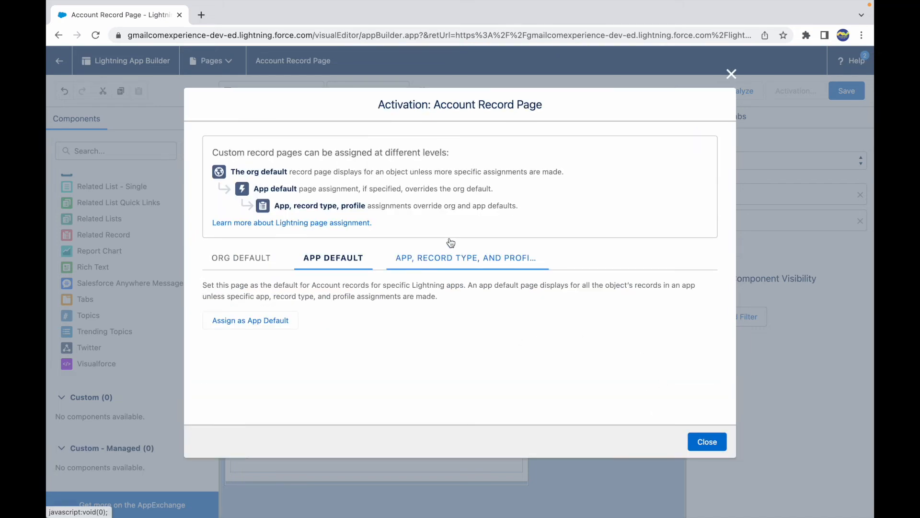
- Start an app, record type and profile assignment, selecting the Sales app with the Desktop and phone form factor
left_click(468, 256)
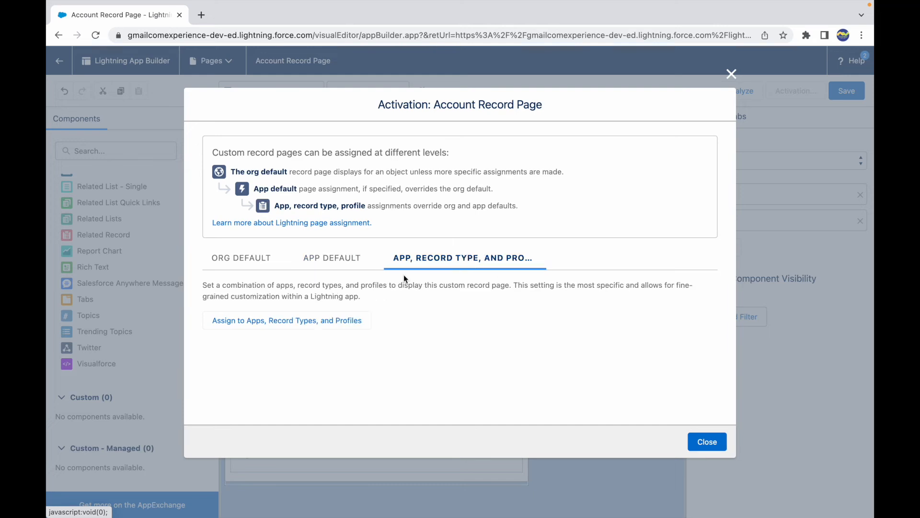
left_click(267, 320)
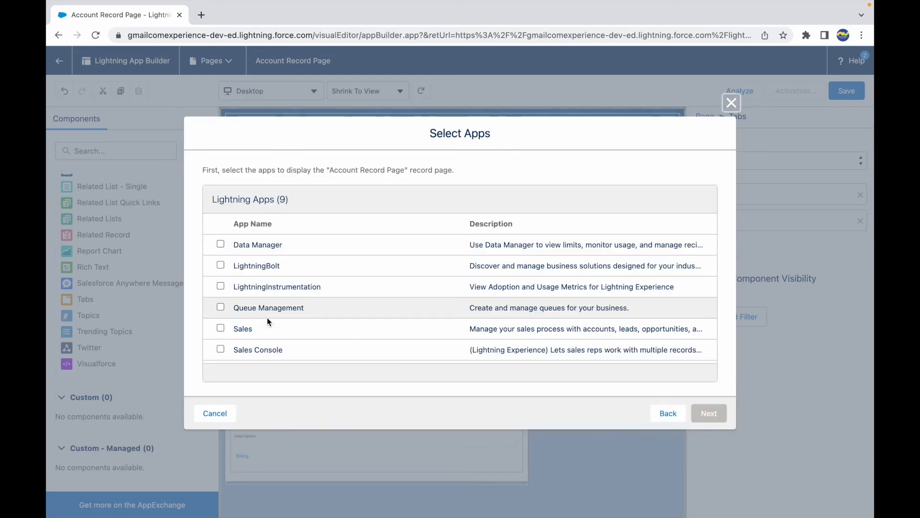
scroll(235, 307, "down", 2)
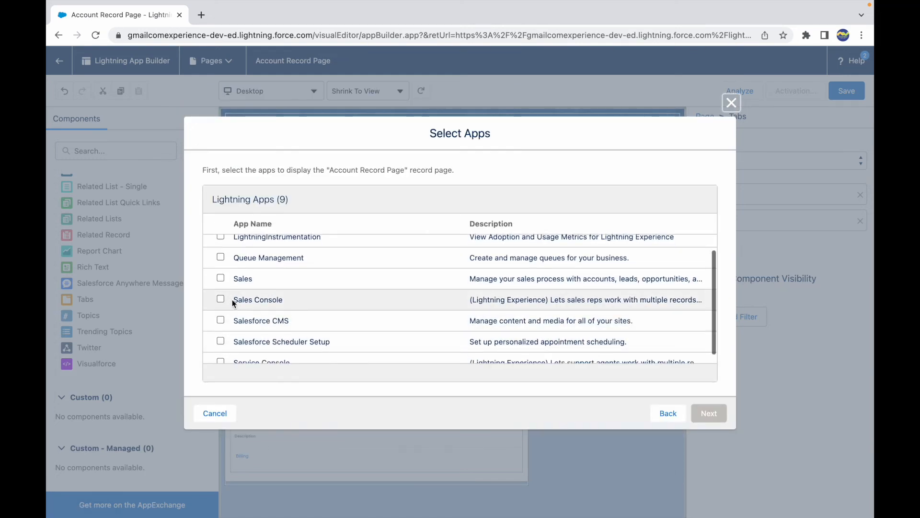
left_click(220, 278)
left_click(696, 415)
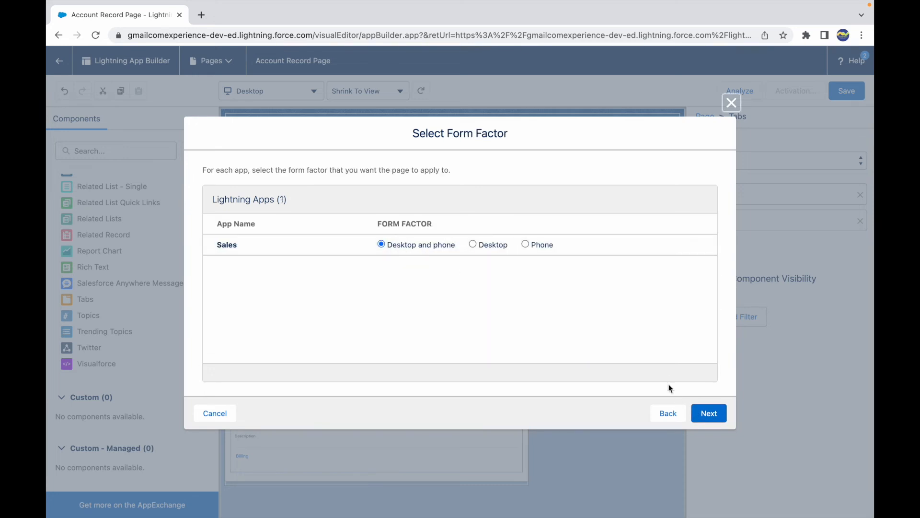
left_click(696, 414)
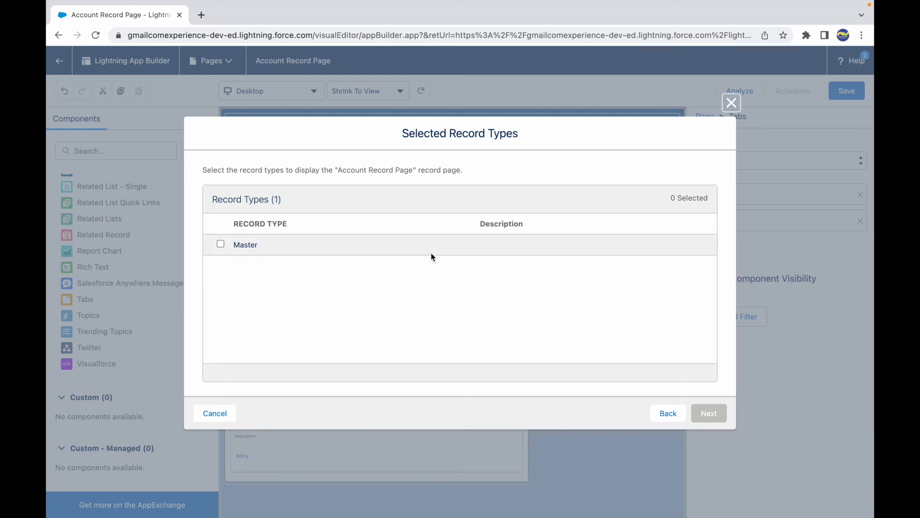
- Select the Master record type and continue to the profile selection
left_click(221, 244)
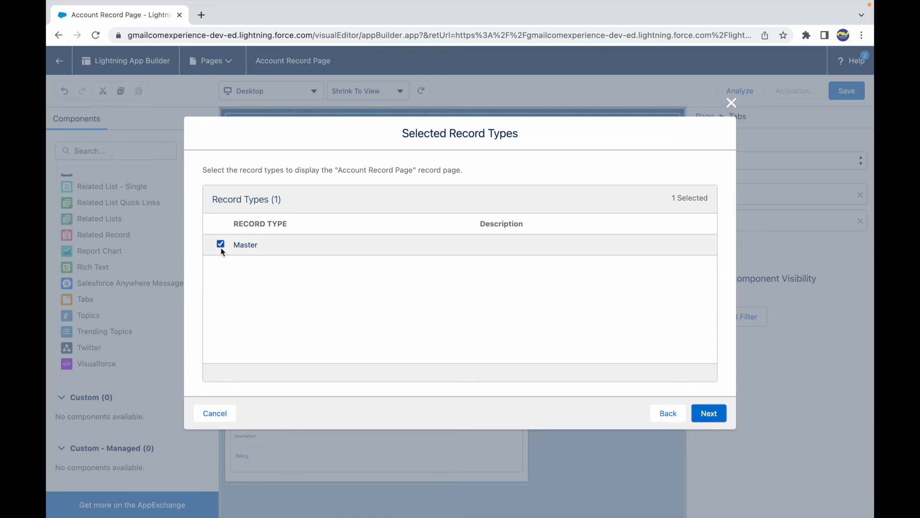
left_click(707, 413)
scroll(269, 313, "down", 5)
scroll(269, 312, "down", 3)
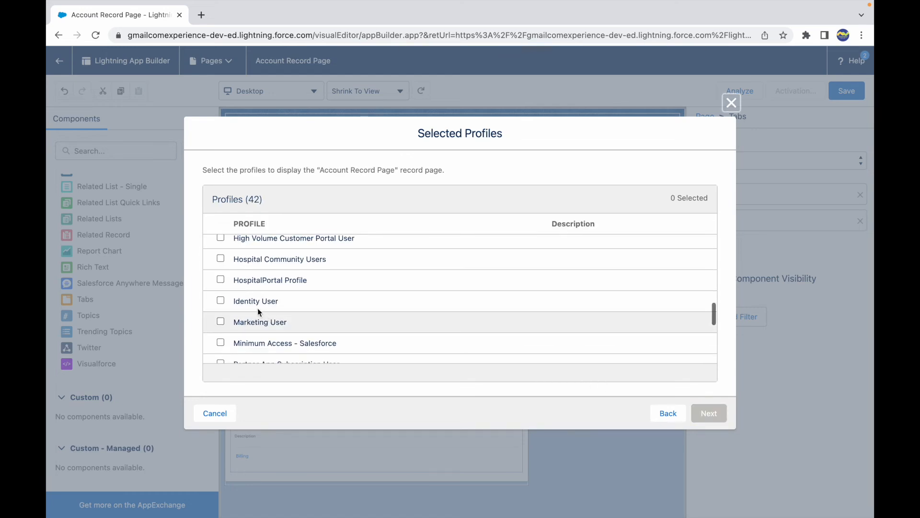
- Select the Identity User, Read Only and Standard Platform User profiles and continue to the review
left_click(221, 259)
left_click(221, 279)
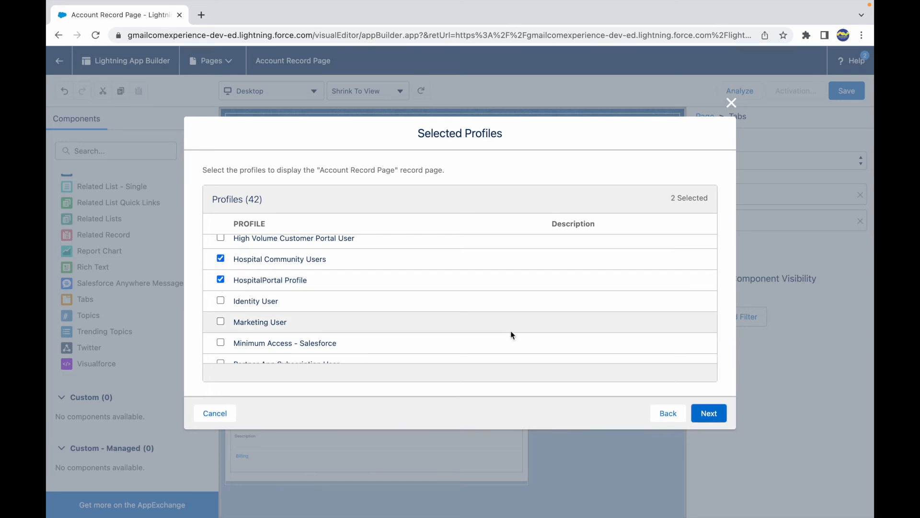
left_click(220, 280)
left_click(221, 258)
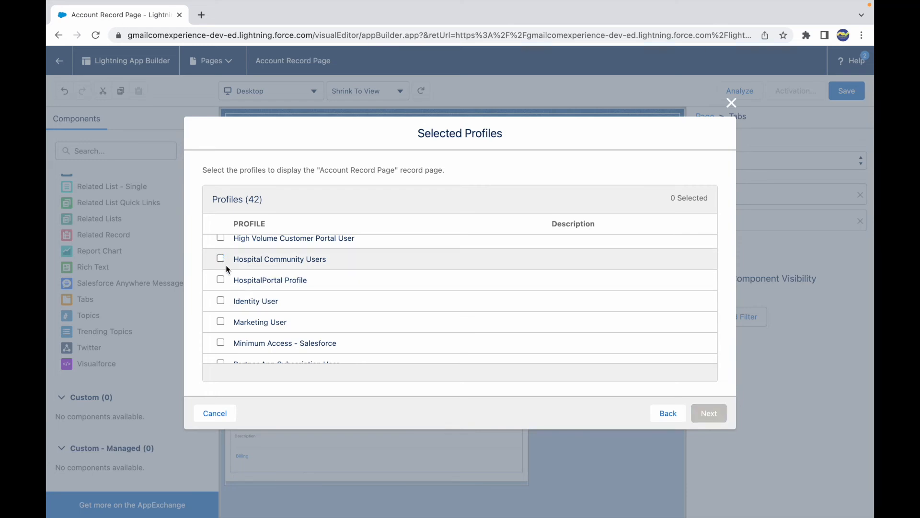
left_click(221, 300)
scroll(221, 322, "down", 2)
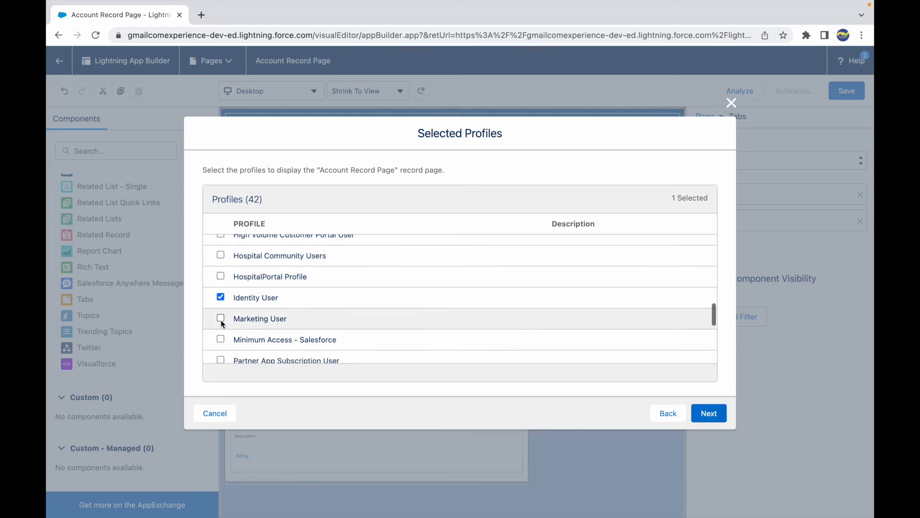
scroll(222, 324, "down", 2)
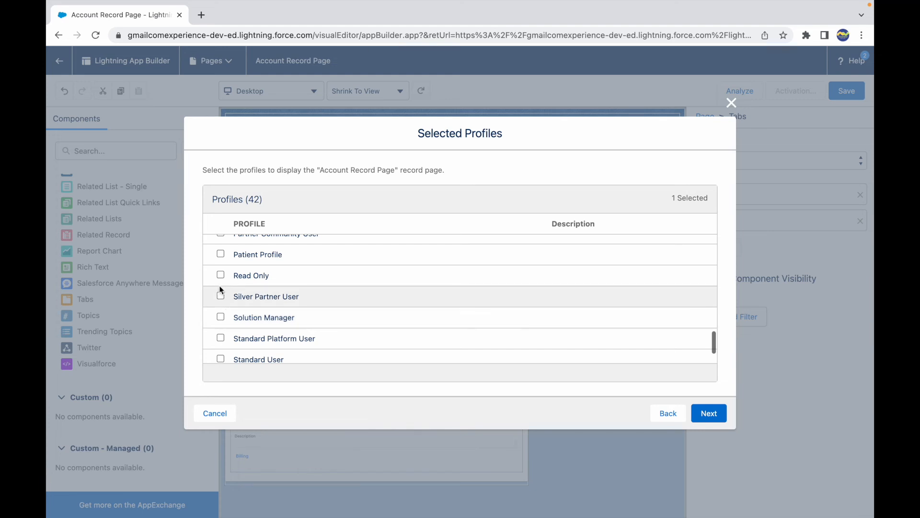
left_click(220, 276)
left_click(221, 338)
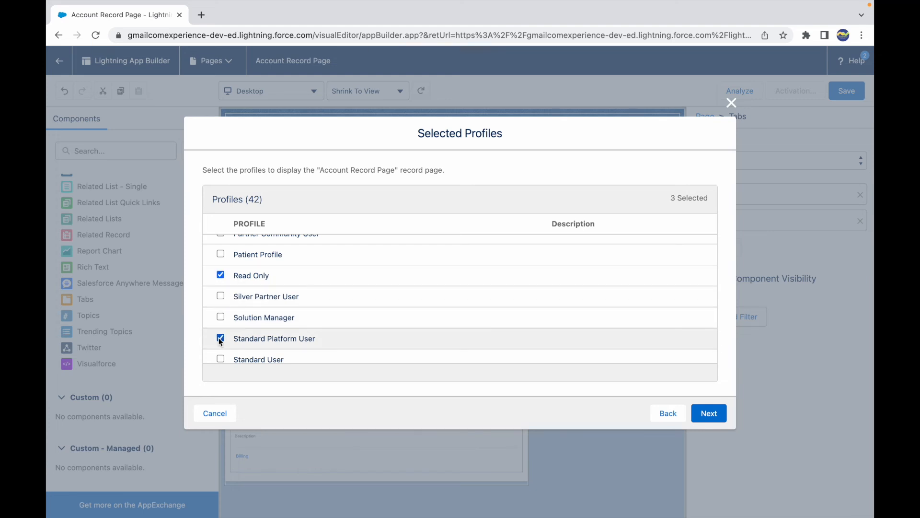
scroll(355, 292, "up", 4)
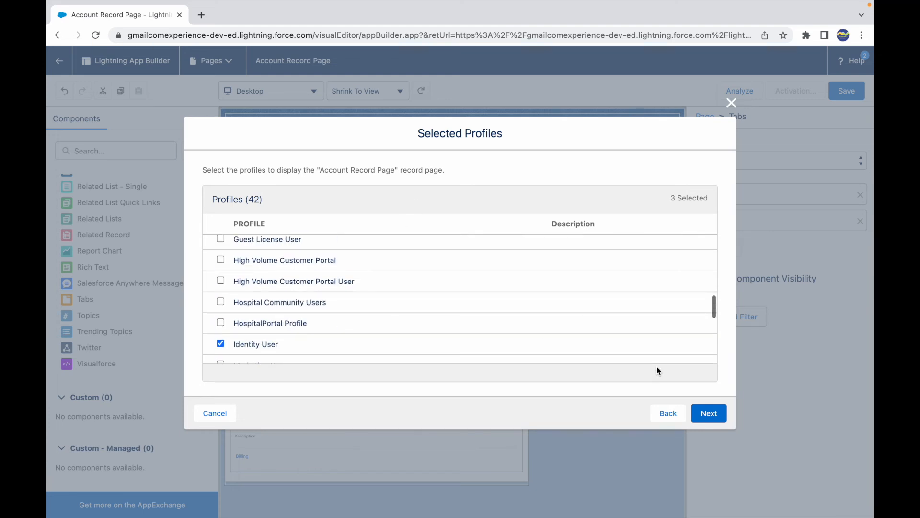
left_click(709, 412)
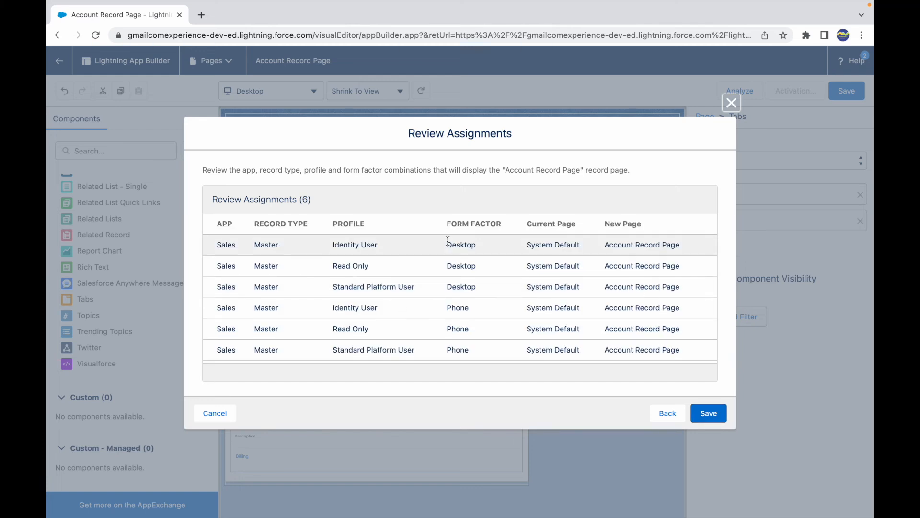
- Review the assignment rows' app, record type, profile, form factor and current versus new page
left_click_drag(446, 245, 484, 245)
left_click_drag(446, 308, 469, 307)
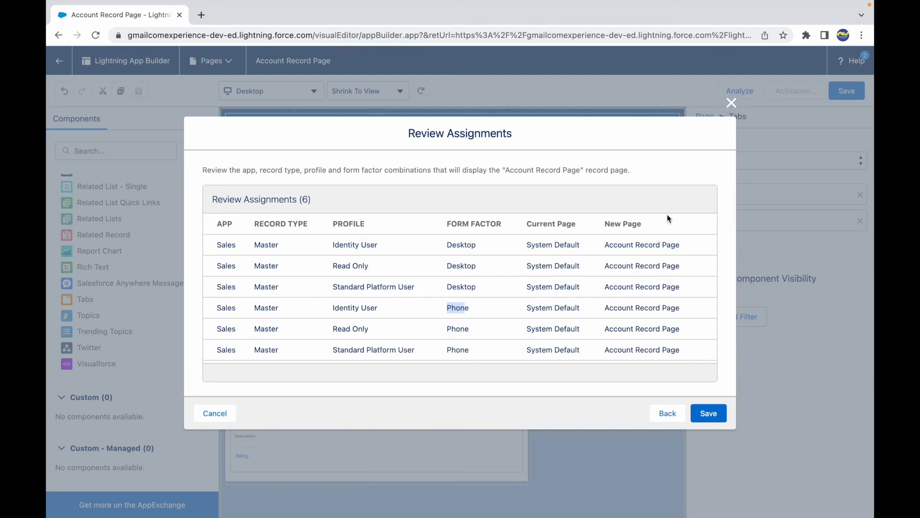
left_click_drag(602, 244, 695, 244)
left_click_drag(525, 245, 593, 246)
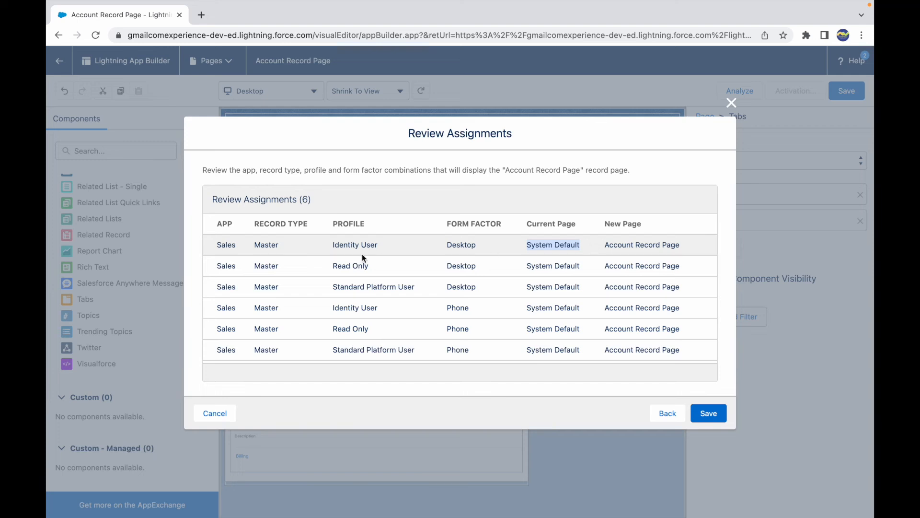
left_click_drag(289, 243, 419, 242)
left_click_drag(334, 265, 386, 263)
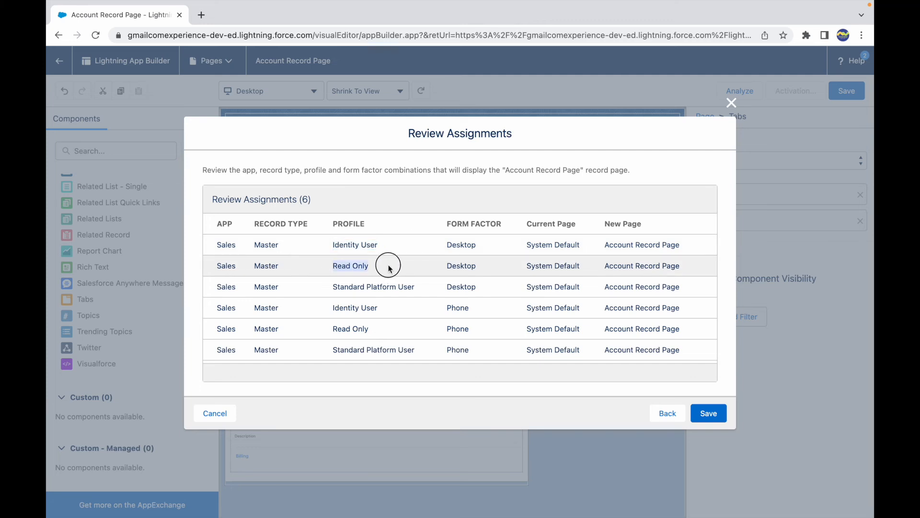
left_click_drag(334, 286, 438, 289)
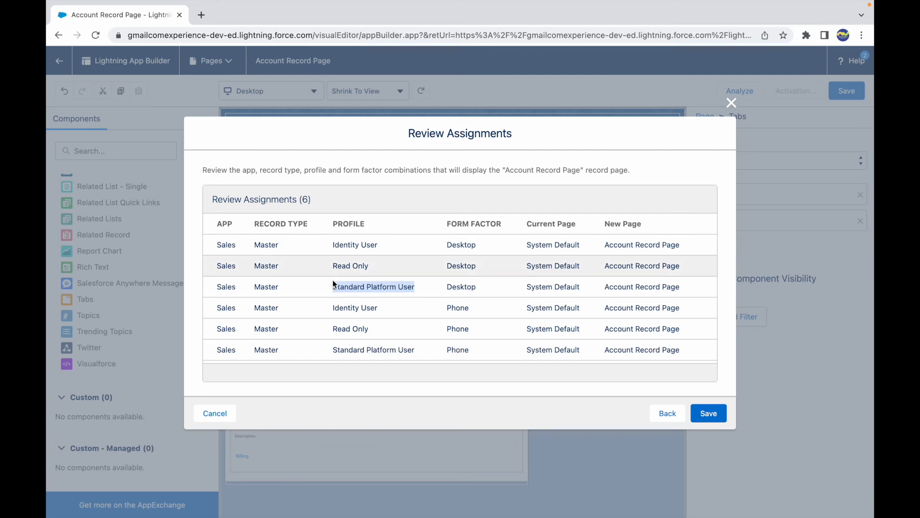
left_click(232, 251)
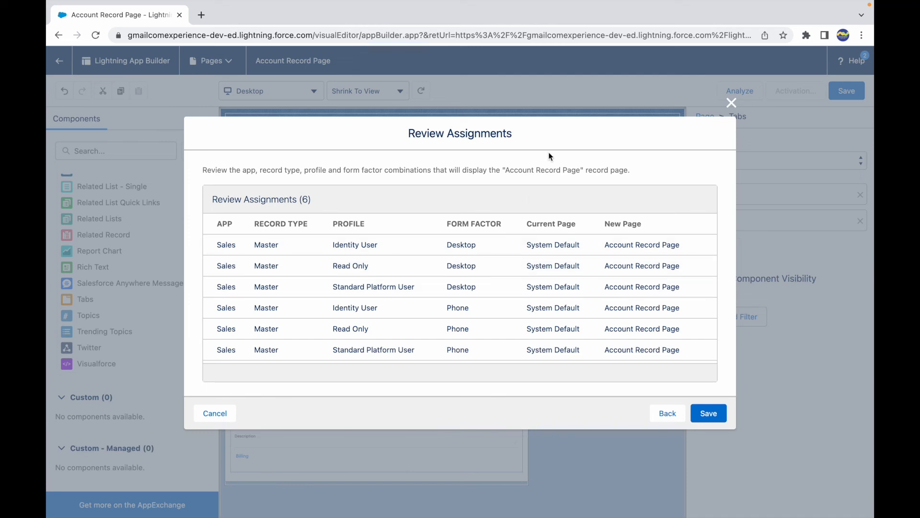
- Step back through the wizard to the Activation dialog without saving the assignments
left_click(668, 415)
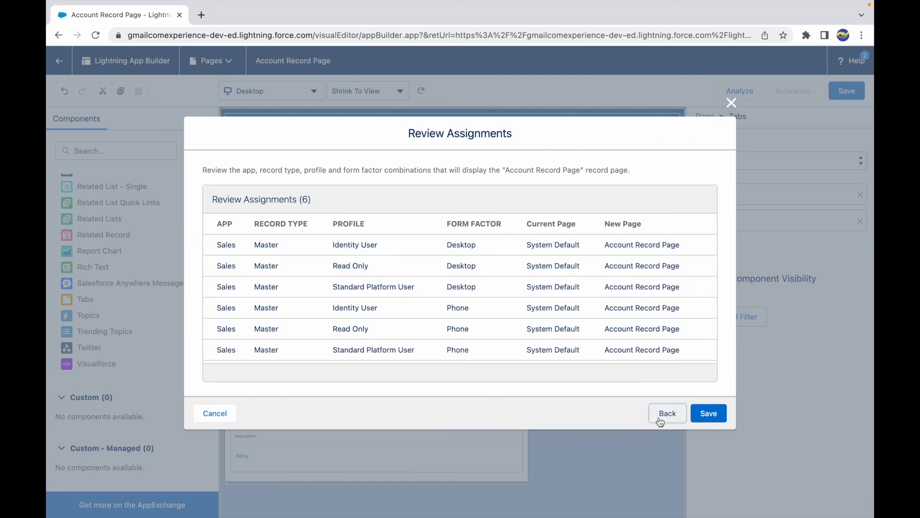
left_click(668, 416)
left_click(668, 418)
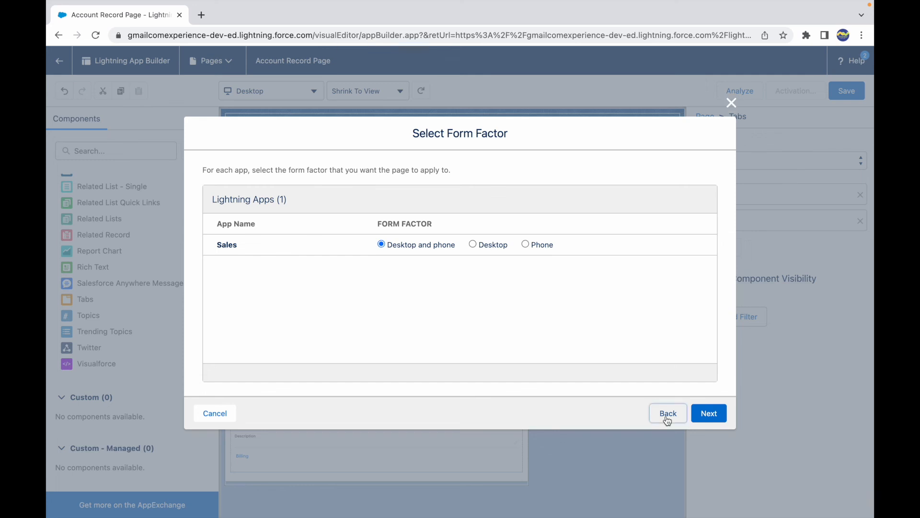
left_click(666, 416)
left_click(666, 413)
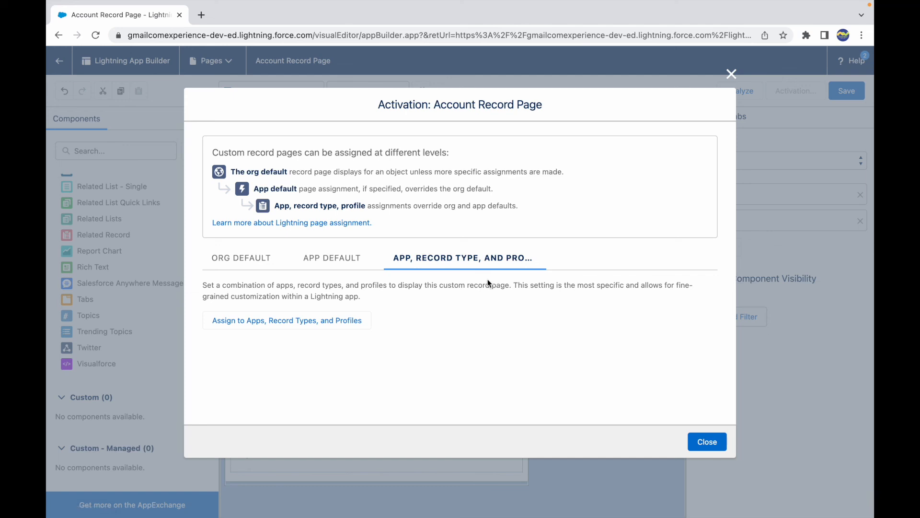
- Restart the app, record type and profile assignment, select the Sales app and continue to form factor
left_click(287, 326)
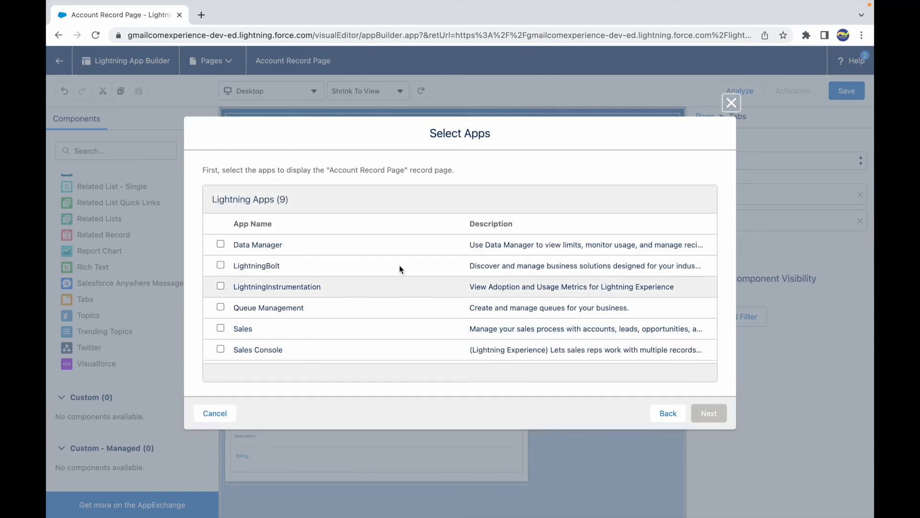
left_click(221, 328)
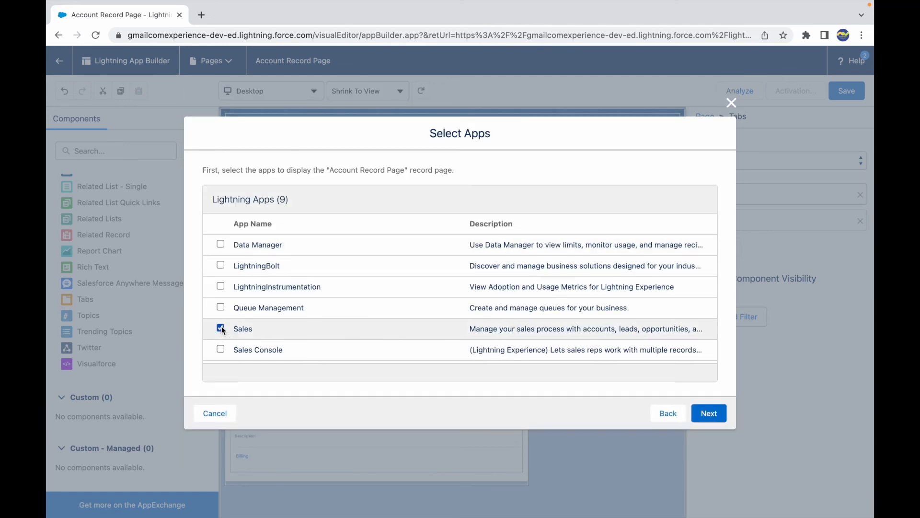
scroll(221, 327, "down", 2)
left_click(711, 414)
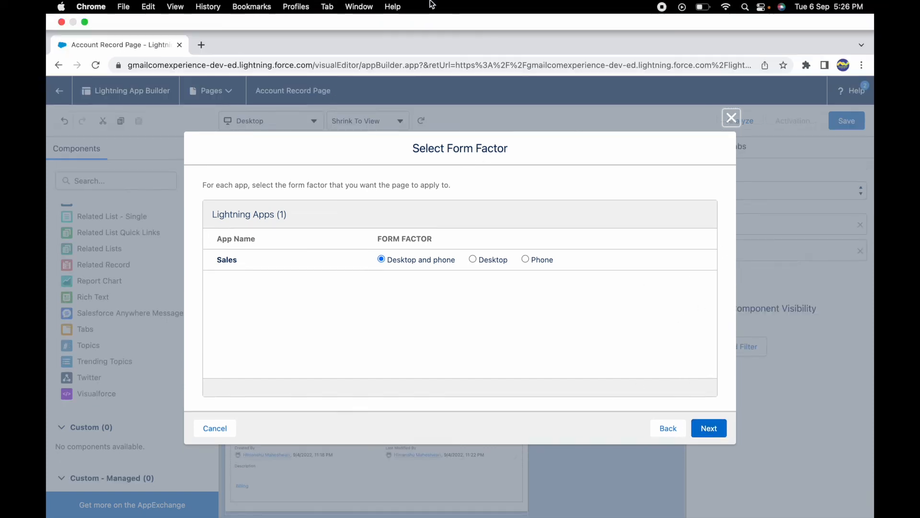
- Switch to the Keynote slide and select its title
key("ctrl+Up")
left_click(456, 157)
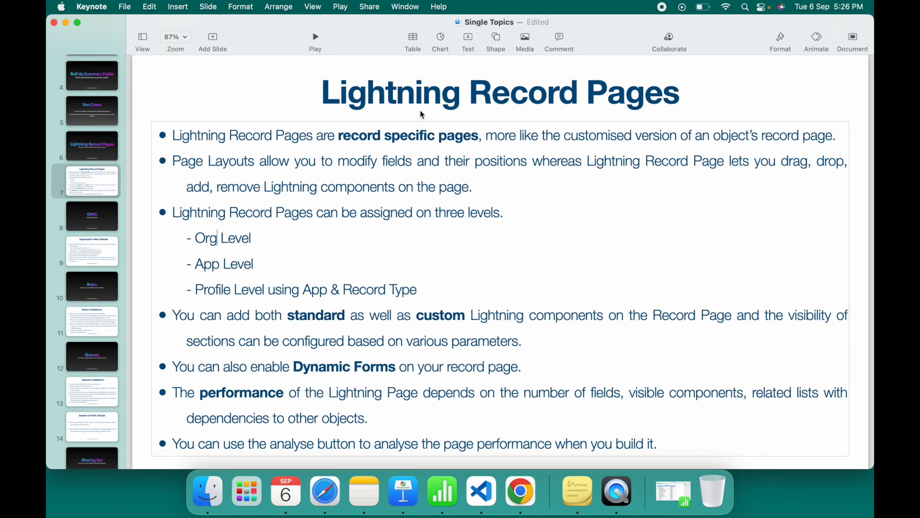
double_click(350, 96)
double_click(475, 93)
left_click(631, 95)
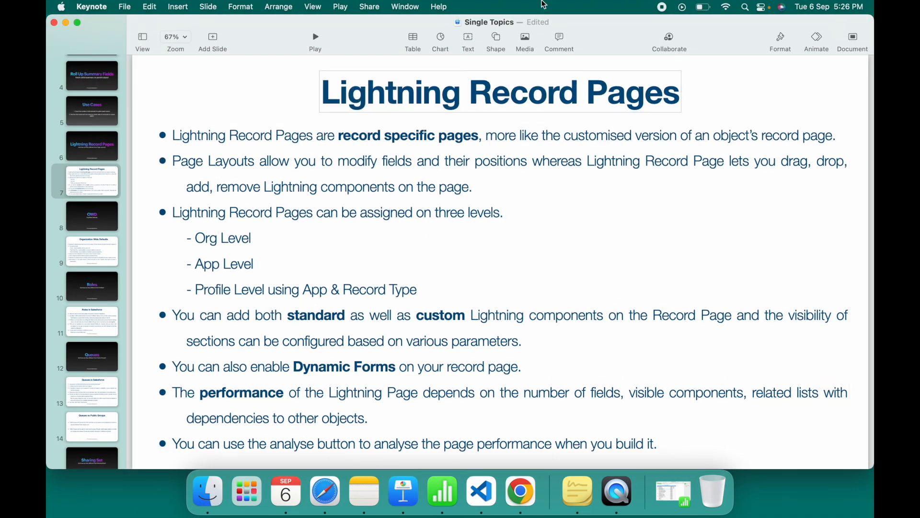
- Return to Chrome, close the activation wizard without saving, and exit the Lightning App Builder
key("ctrl+Up")
key("ctrl+Up")
key("ctrl+Up")
left_click(472, 48)
left_click(667, 413)
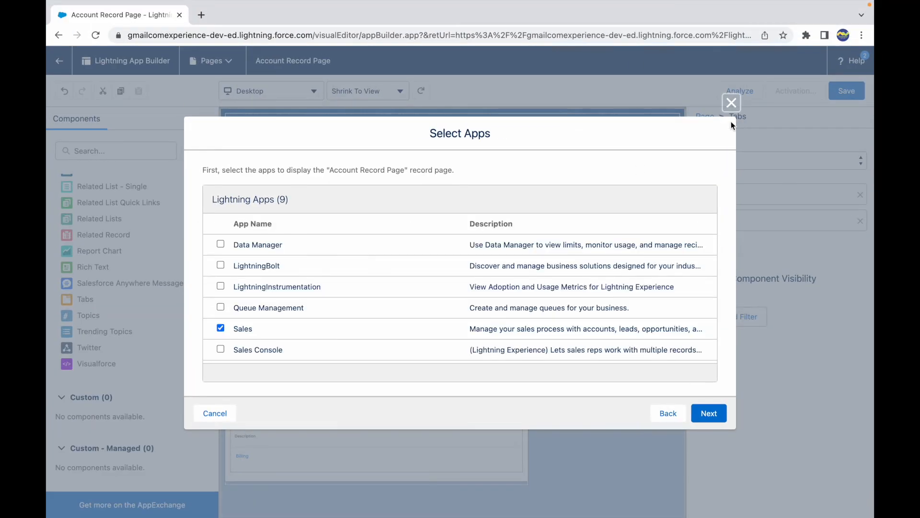
left_click(731, 104)
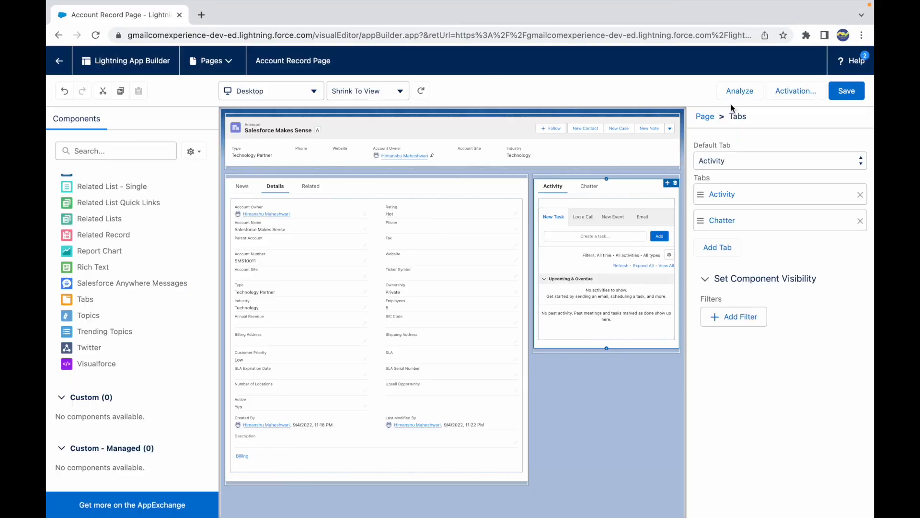
left_click(59, 60)
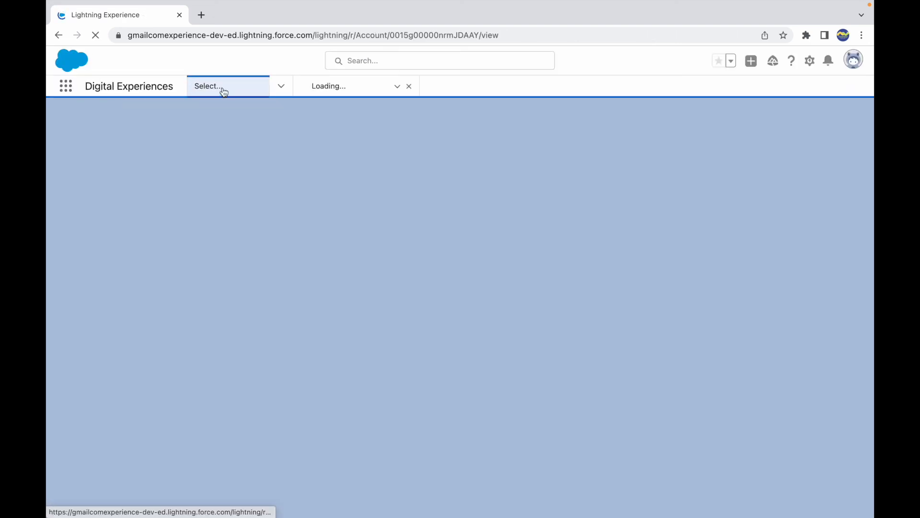